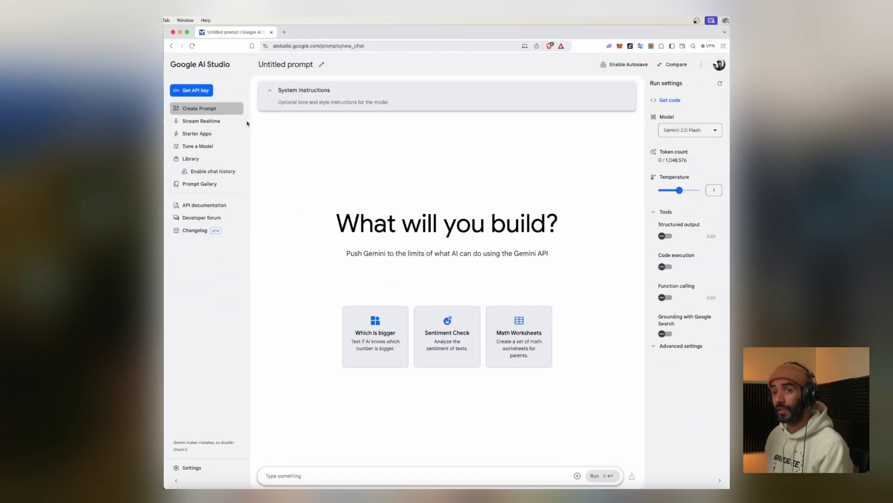
Open Gemini's realtime stream page and share the AI Studio browser window with it
left_click(212, 121)
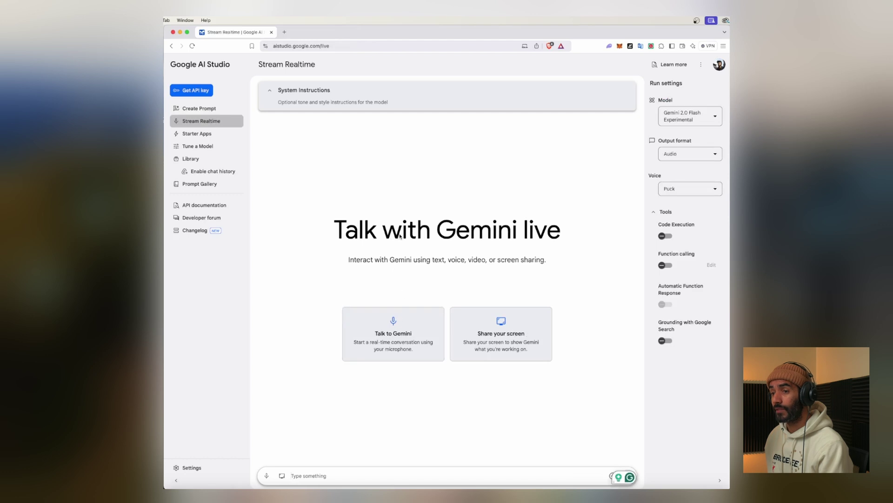
left_click(512, 336)
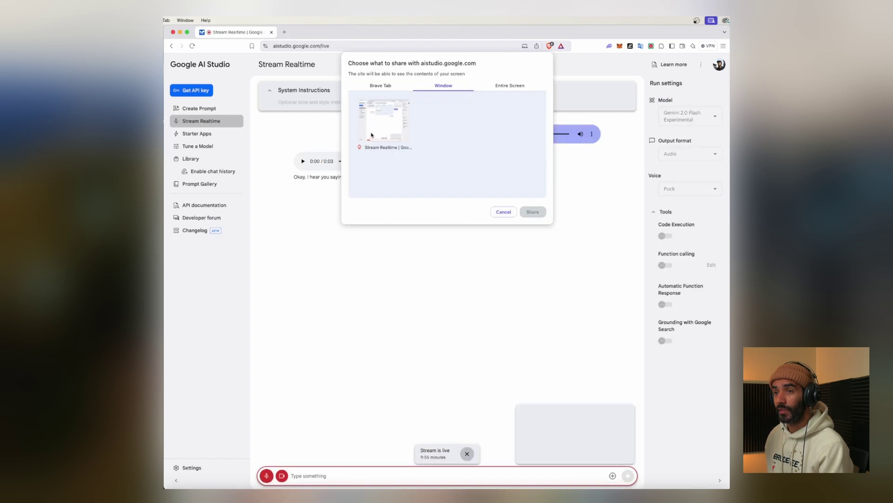
left_click(374, 139)
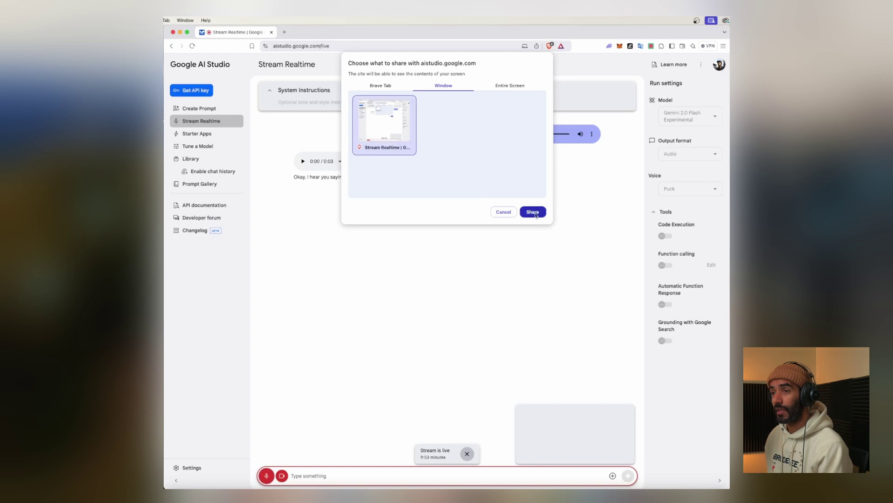
left_click(533, 212)
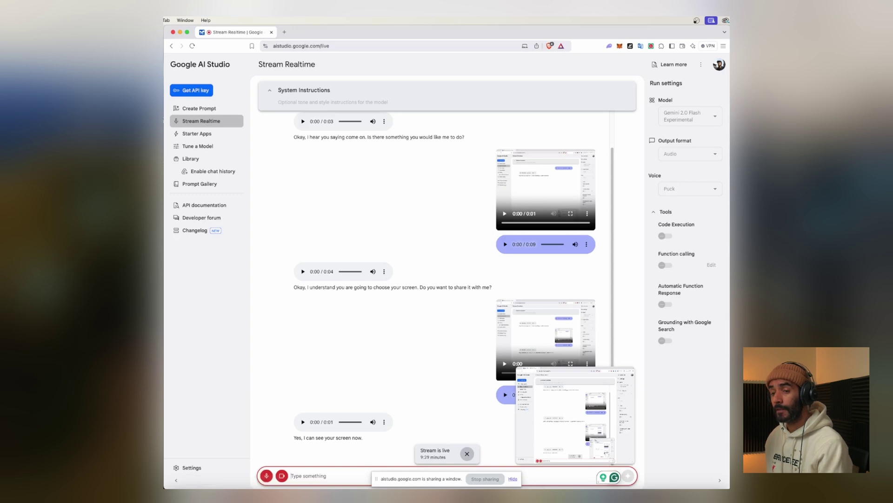
Launch DaVinci Resolve from Launchpad and bring its Project Manager to the front
left_click(195, 479)
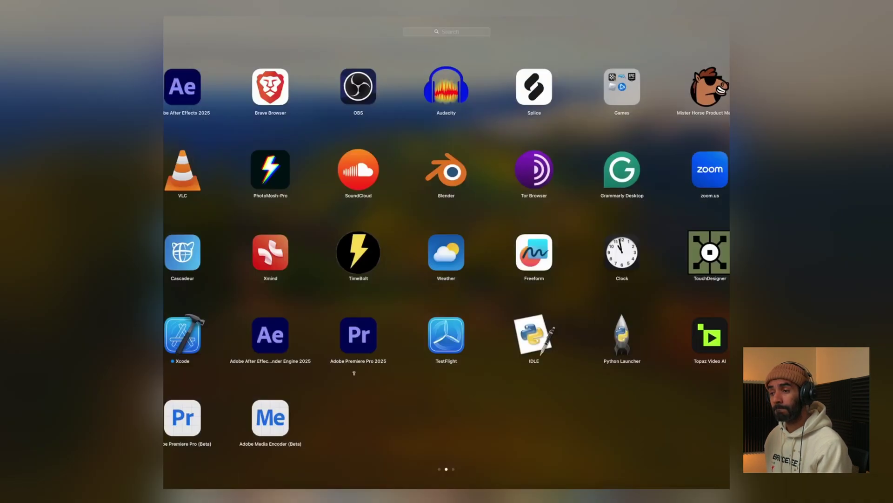
scroll(467, 398, "right", 3)
scroll(468, 398, "left", 6)
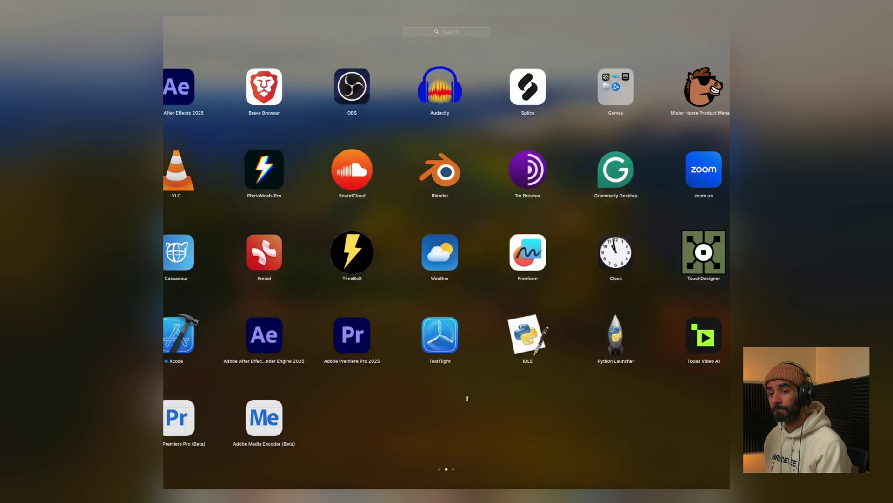
left_click(515, 255)
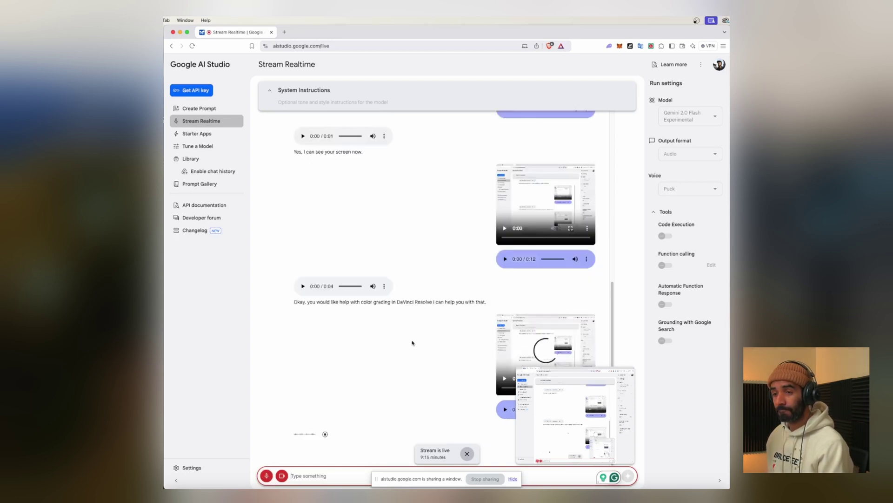
key("super+Tab")
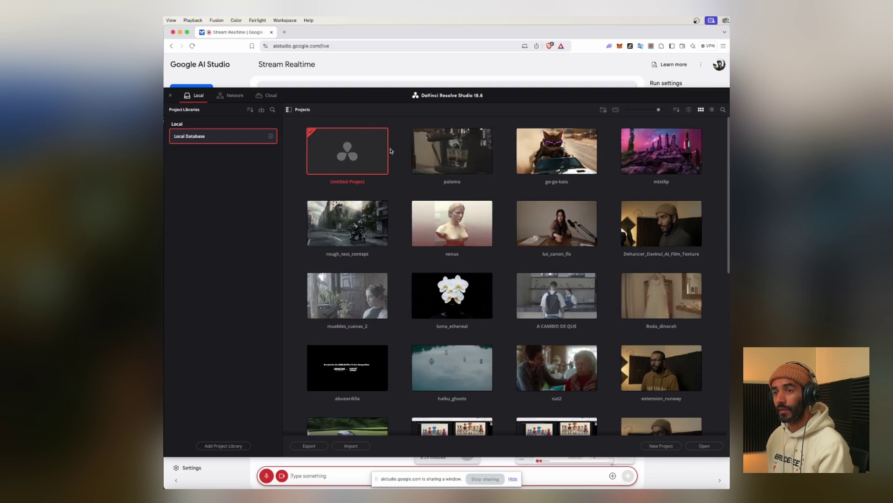
Open the Untitled Project, start File > Import > Media, then return to Google AI Studio
double_click(344, 151)
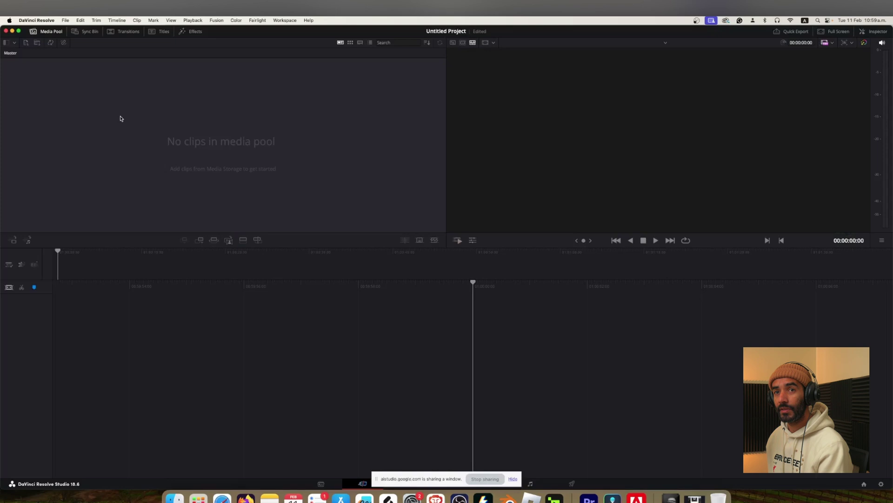
left_click(65, 20)
mouse_move(107, 119)
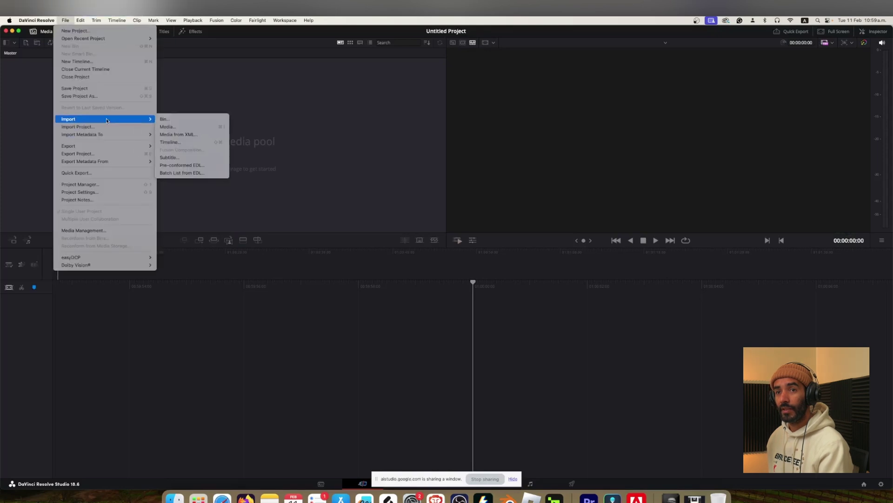
left_click(195, 127)
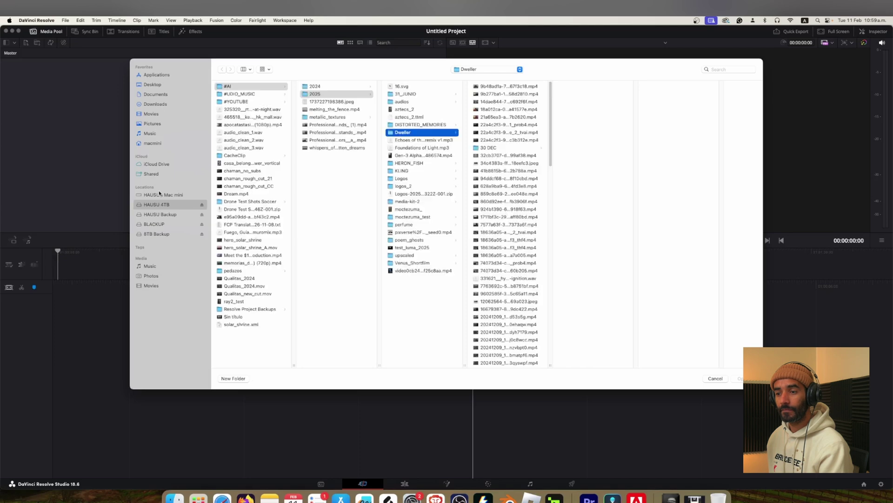
left_click(434, 496)
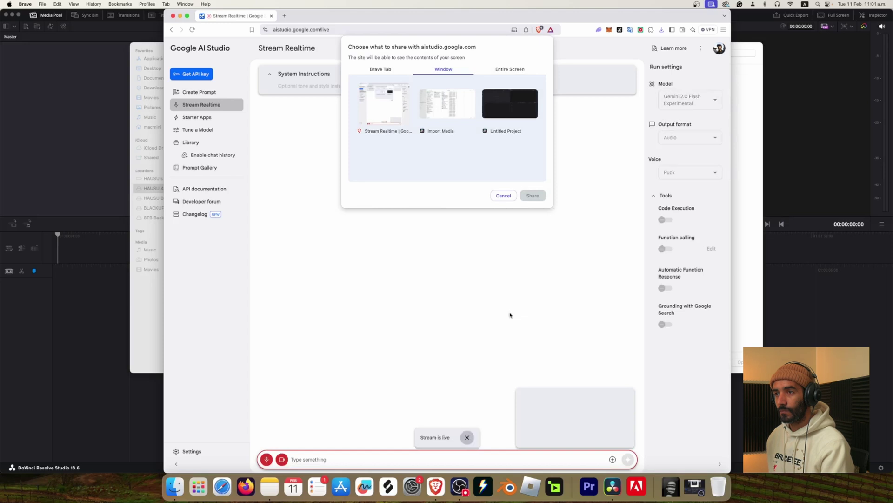
Share the Entire Screen thumbnail with Gemini and switch back to DaVinci Resolve
left_click(512, 70)
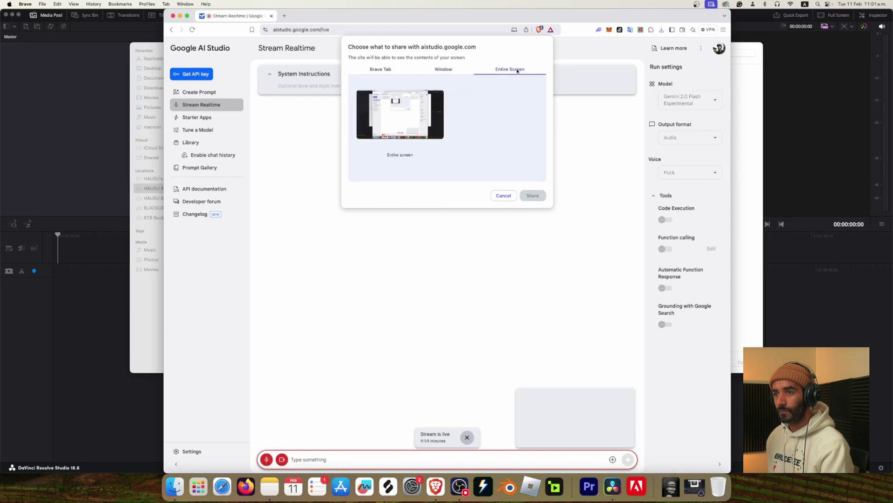
left_click(439, 145)
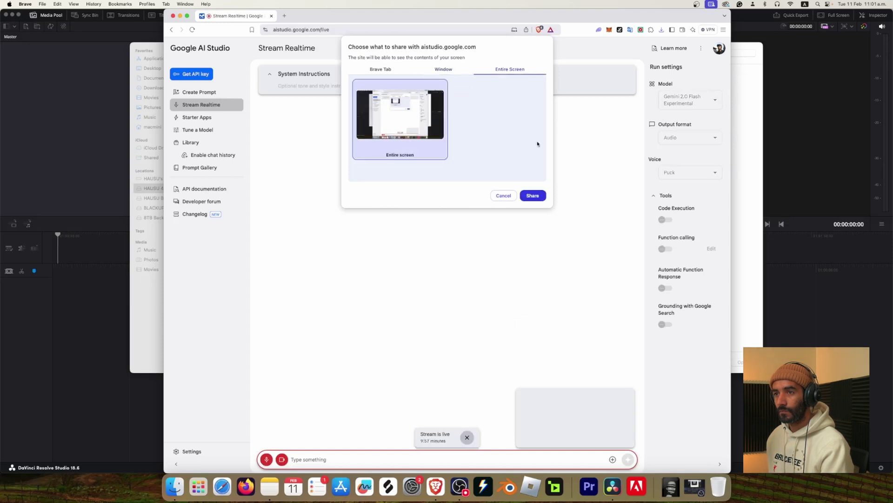
left_click(534, 196)
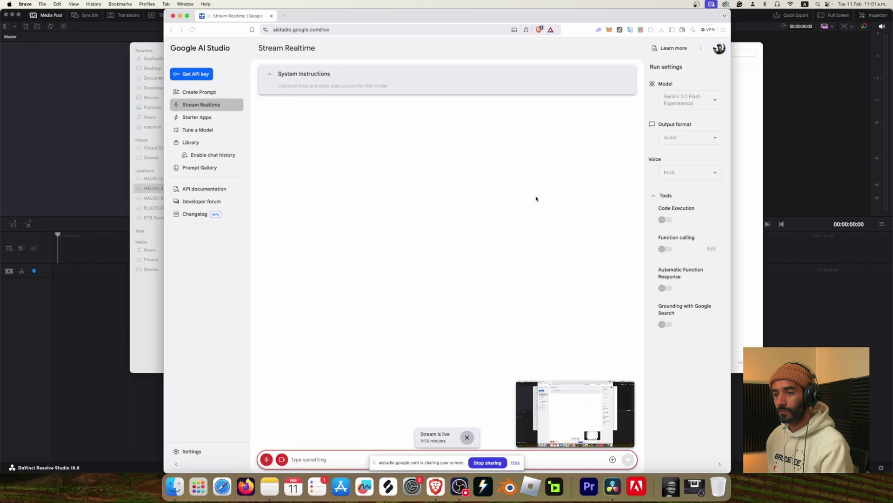
key("super+Tab")
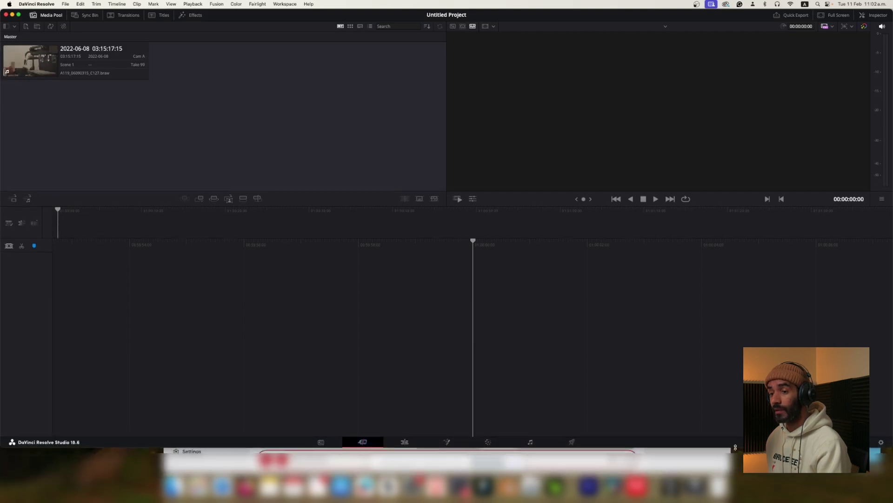
Minimise the browser to reveal Resolve and go to the Edit page
left_click(266, 461)
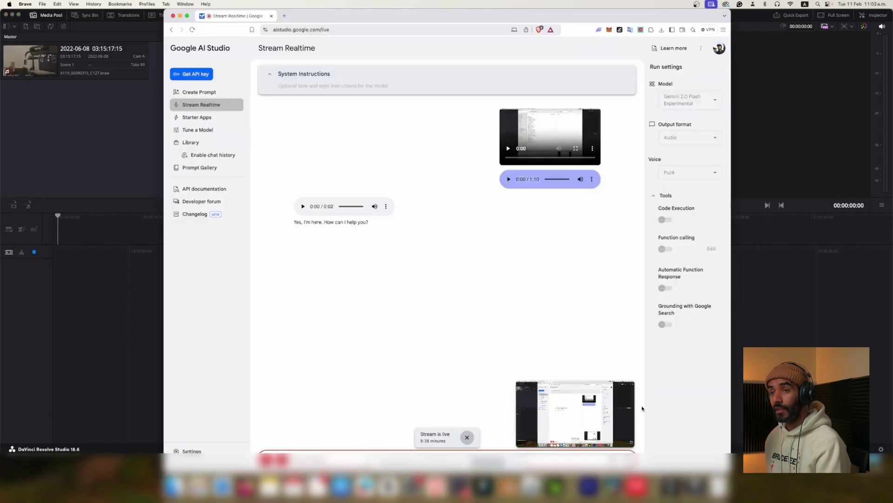
left_click(180, 17)
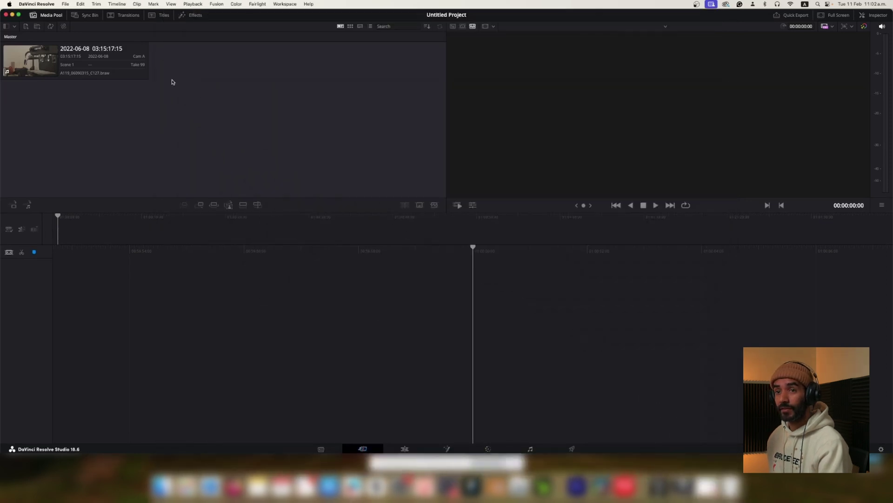
left_click(404, 448)
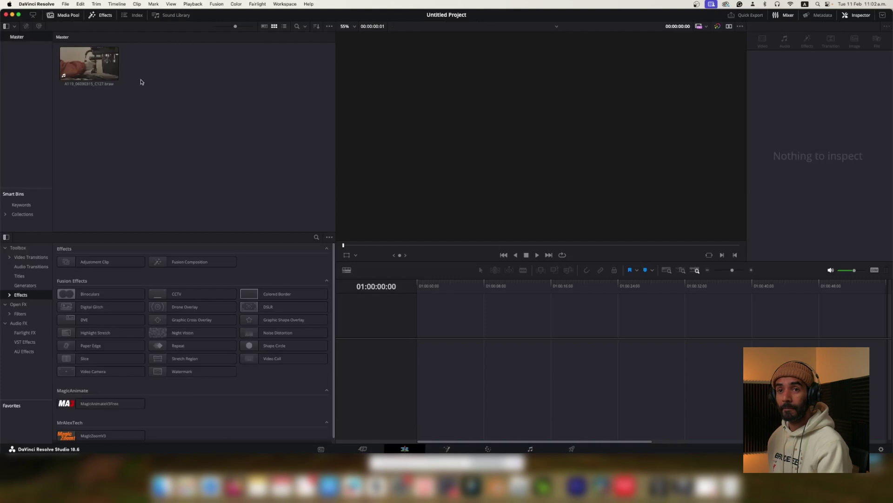
Create a timeline named color_correction from clip A119_06090315_C127.braw
double_click(104, 61)
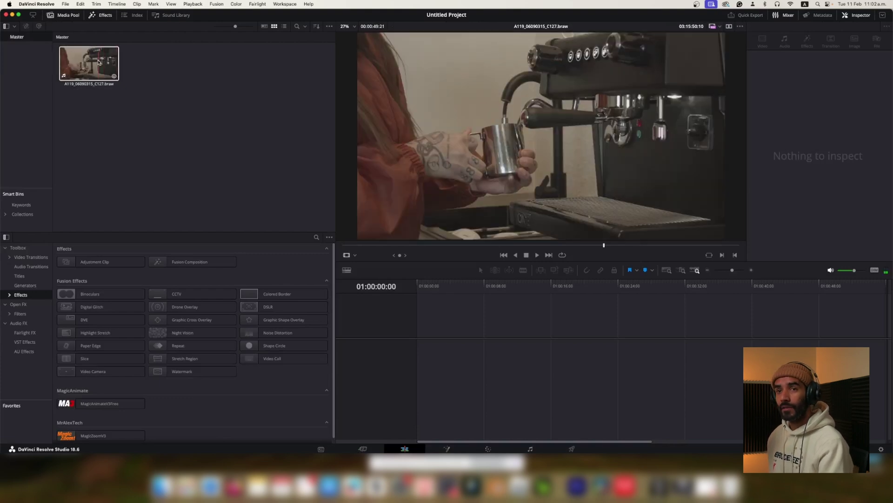
right_click(103, 62)
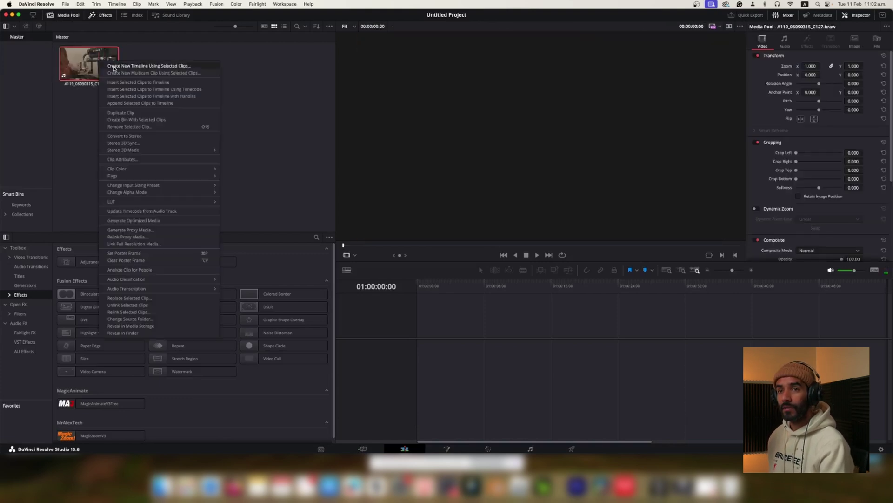
left_click(114, 66)
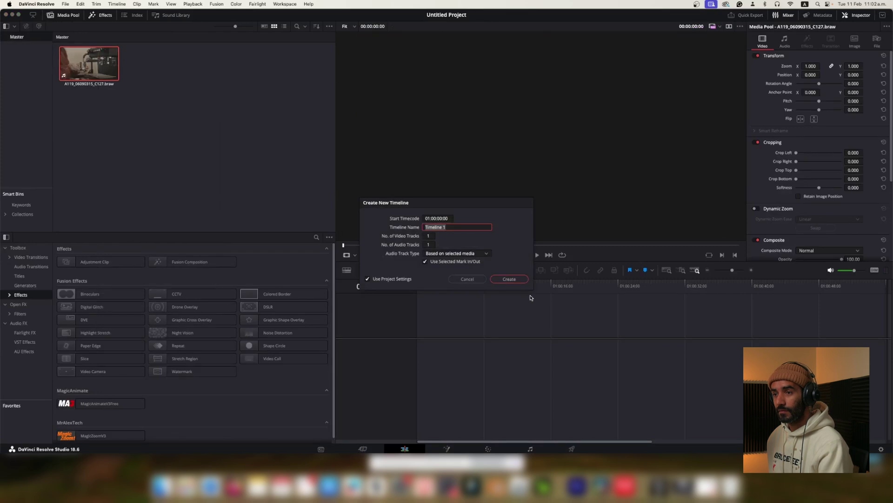
type("col")
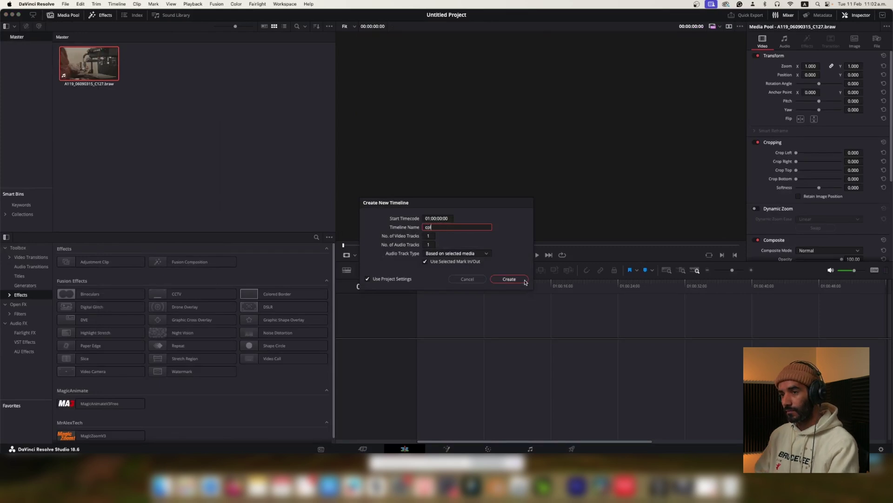
type("or_correction")
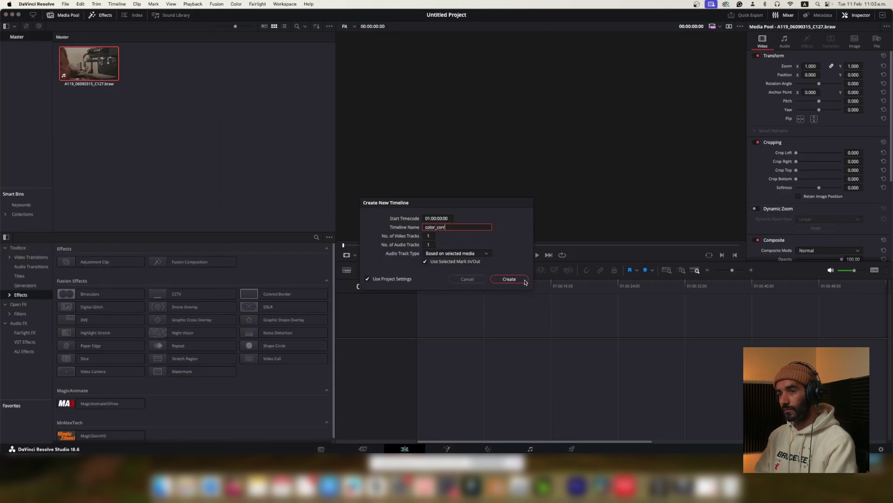
left_click(525, 281)
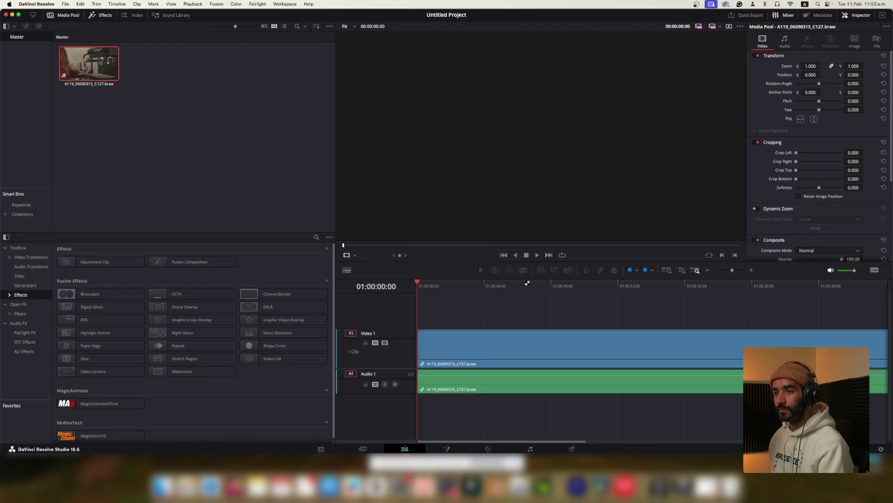
left_click(488, 448)
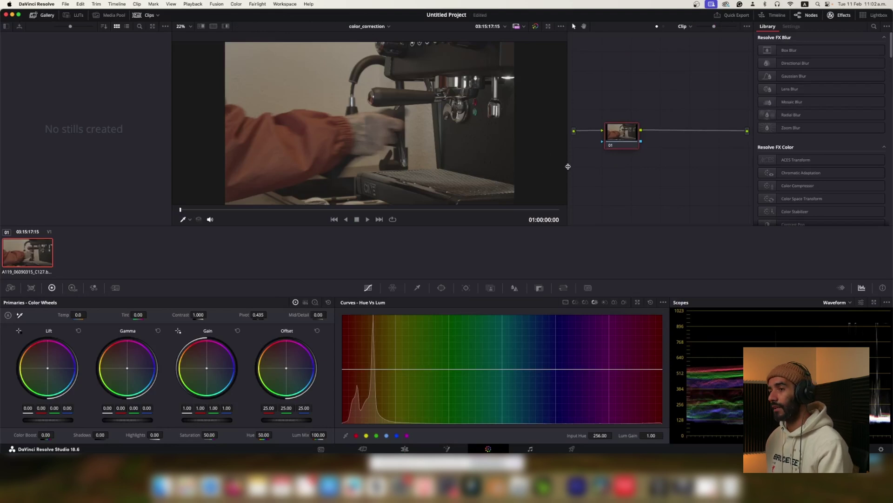
left_click_drag(568, 166, 523, 165)
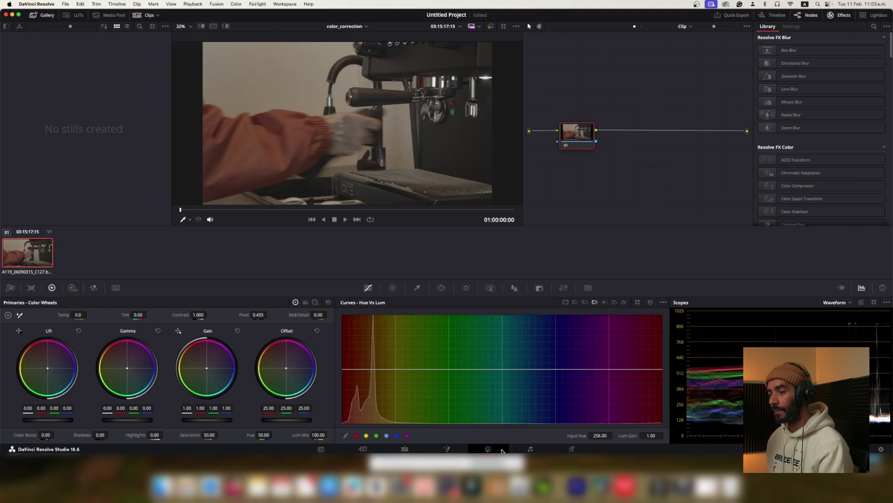
mouse_move(577, 133)
left_mouse_down()
mouse_move(568, 131)
mouse_move(577, 134)
left_mouse_up()
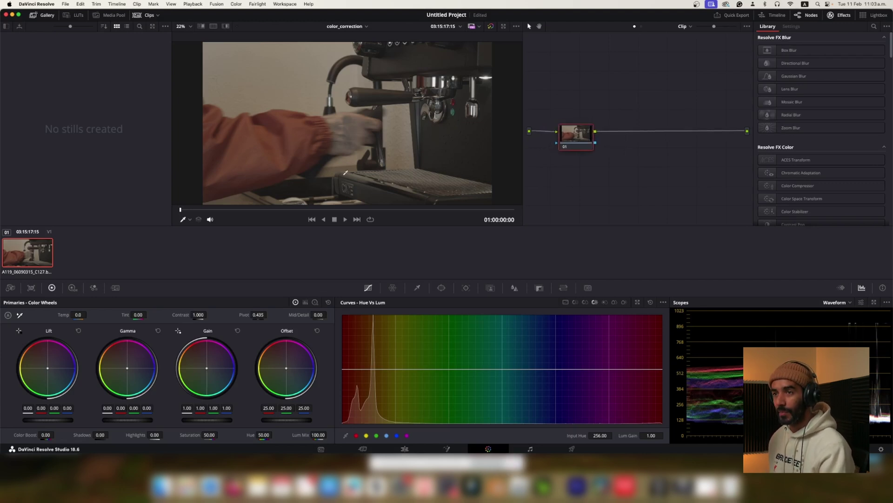
scroll(435, 138, "up", 2)
scroll(434, 137, "down", 2)
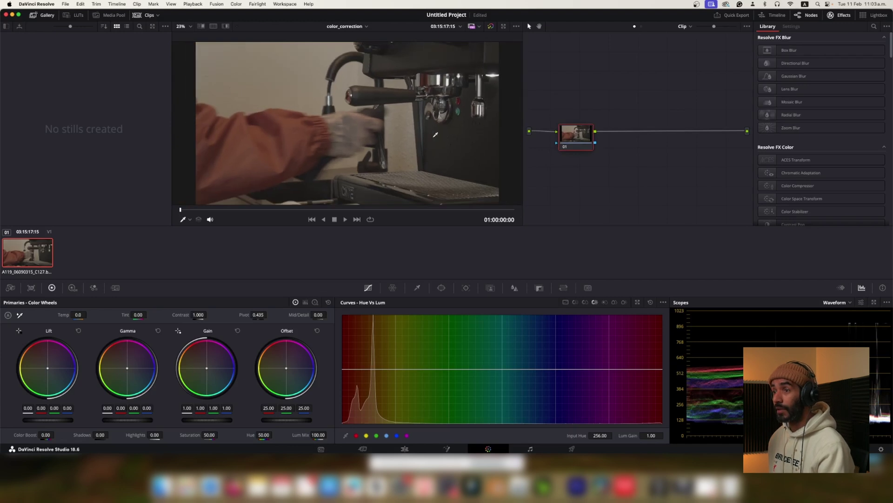
left_click_drag(579, 135, 578, 133)
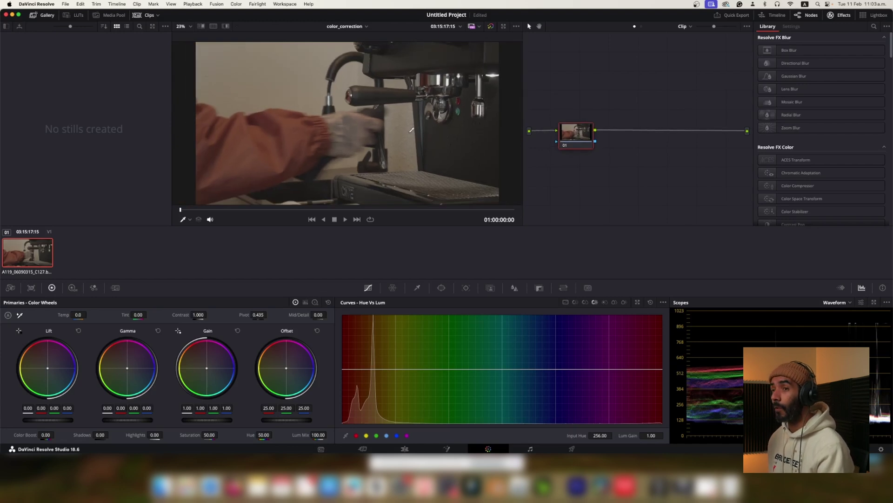
scroll(454, 137, "down", 1)
scroll(404, 161, "up", 1)
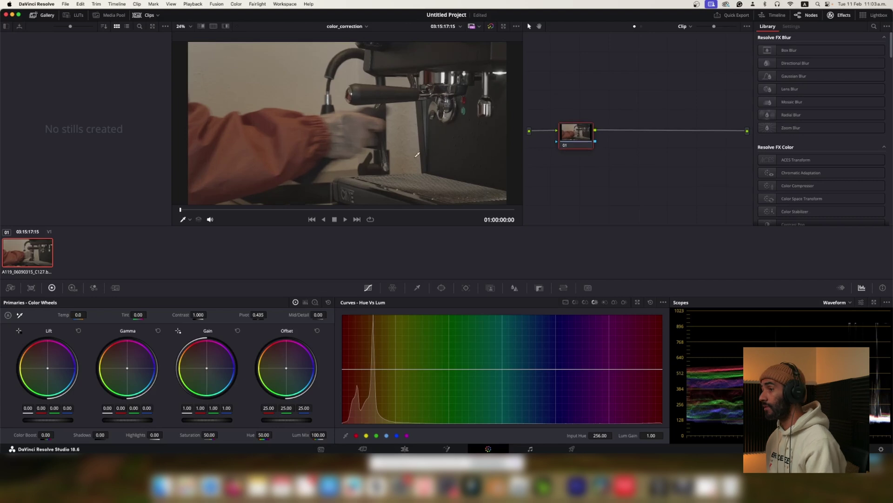
scroll(417, 154, "up", 1)
scroll(442, 135, "down", 2)
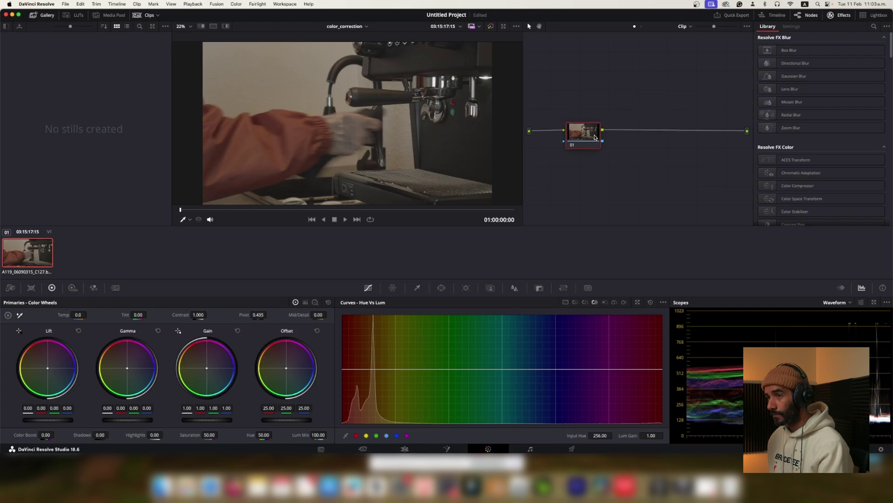
left_click_drag(581, 135, 572, 136)
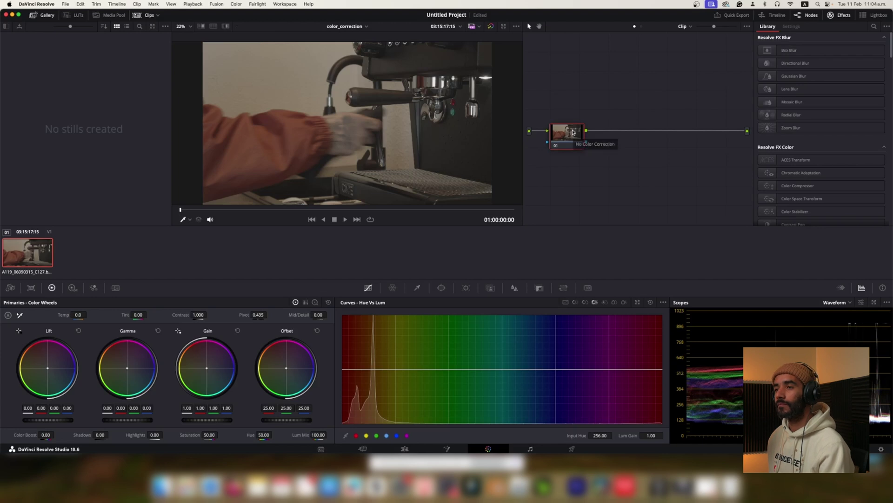
left_click_drag(573, 131, 576, 132)
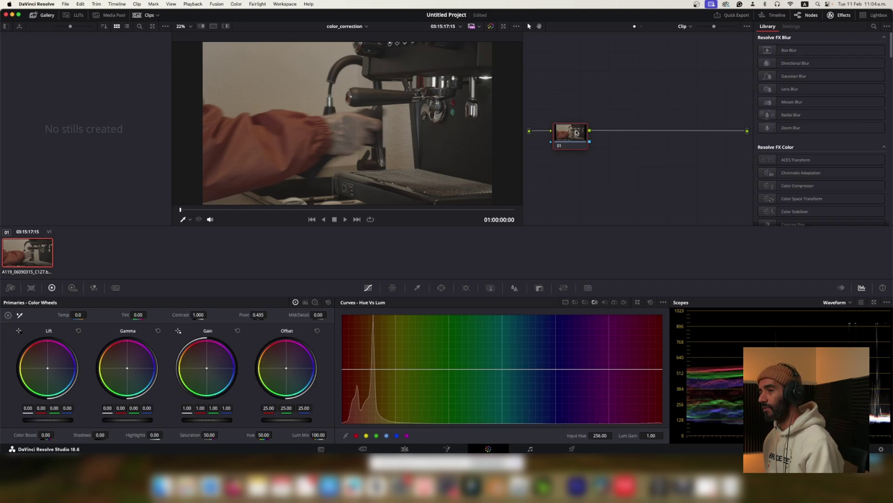
Add serial node 02 after node 01 and move it further right
right_click(576, 133)
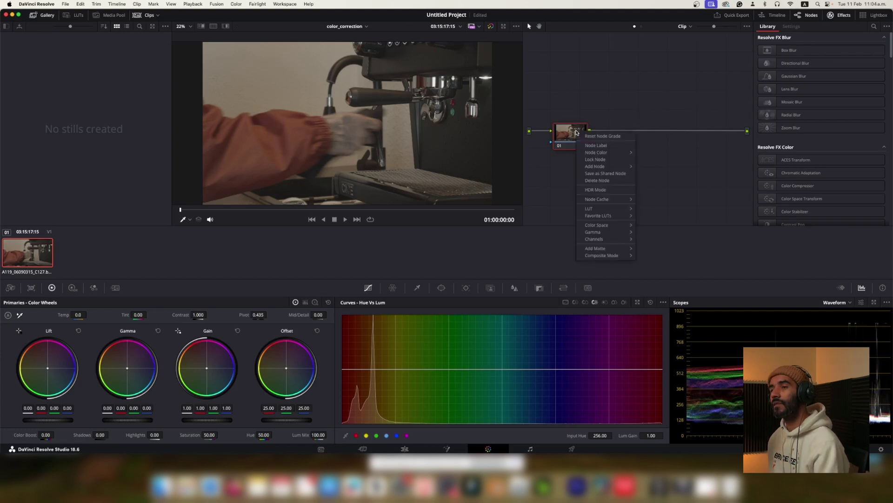
mouse_move(605, 166)
left_click(659, 168)
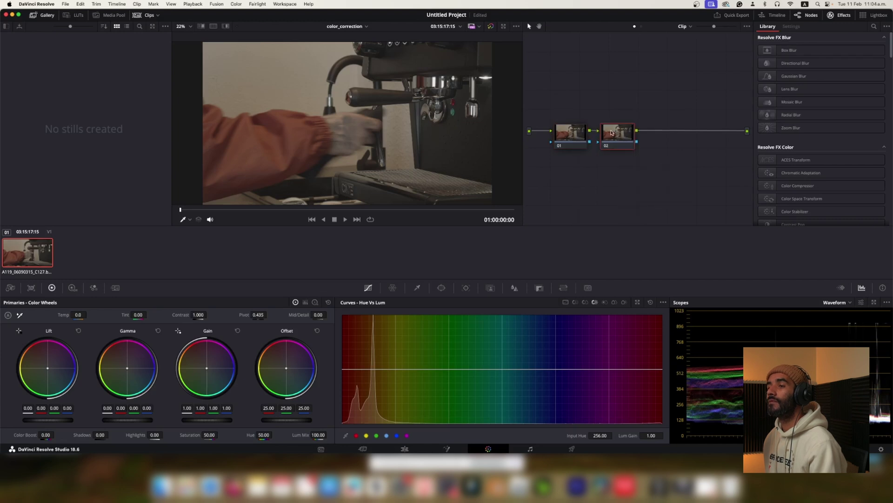
left_click_drag(615, 132, 686, 133)
Insert another serial node after node 01, save the project, and show the custom curve
left_click(566, 135)
right_click(566, 136)
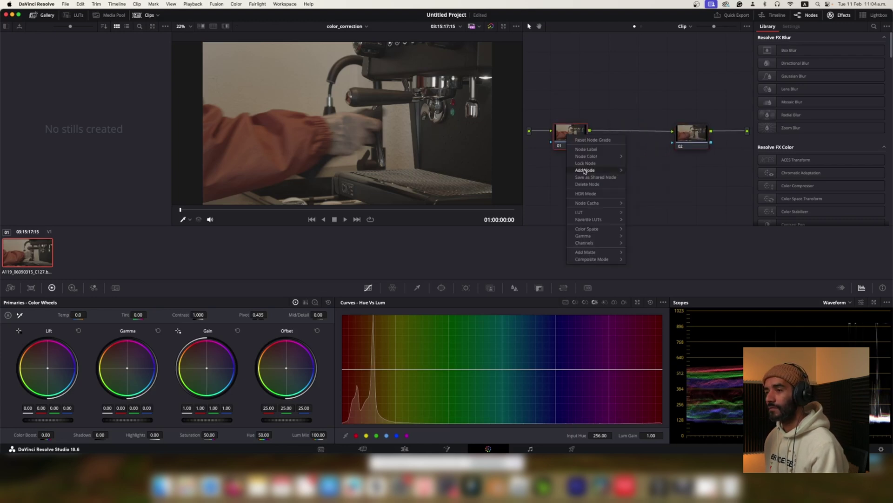
mouse_move(587, 172)
left_click(659, 169)
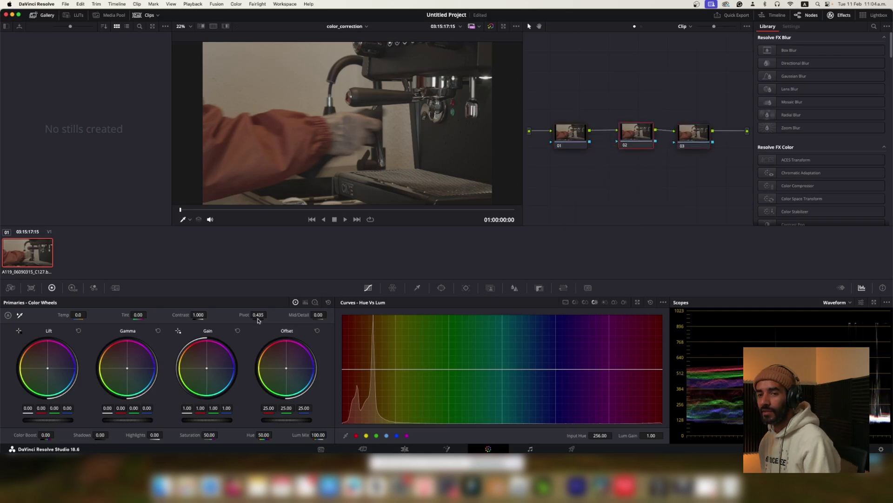
key("super+s")
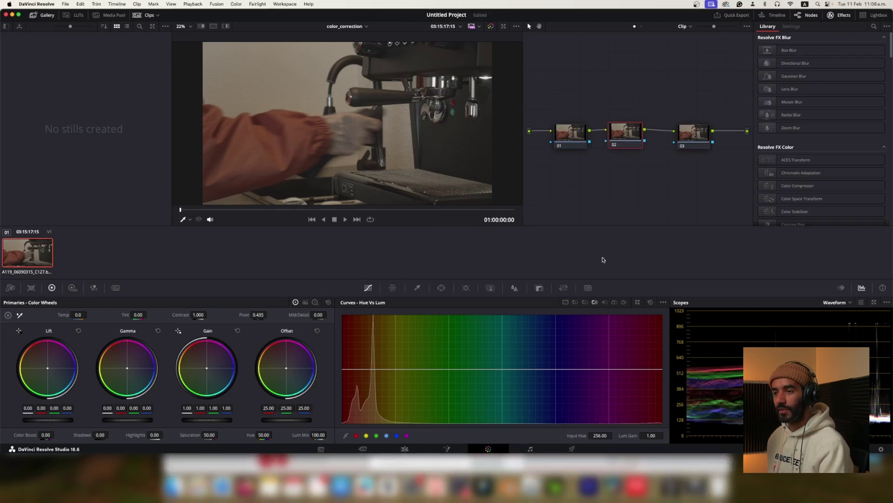
left_click(566, 302)
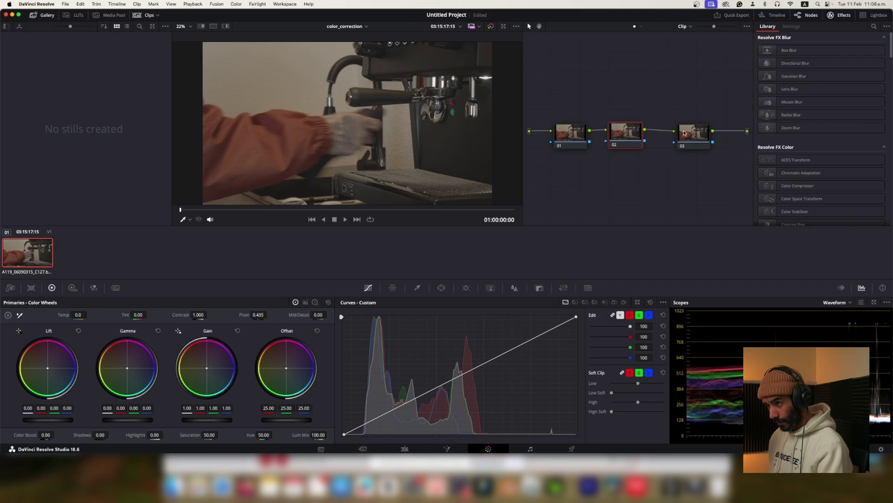
Select node 03, nudge node 02 slightly right, and save the project
left_click(701, 132)
left_click_drag(635, 134, 640, 135)
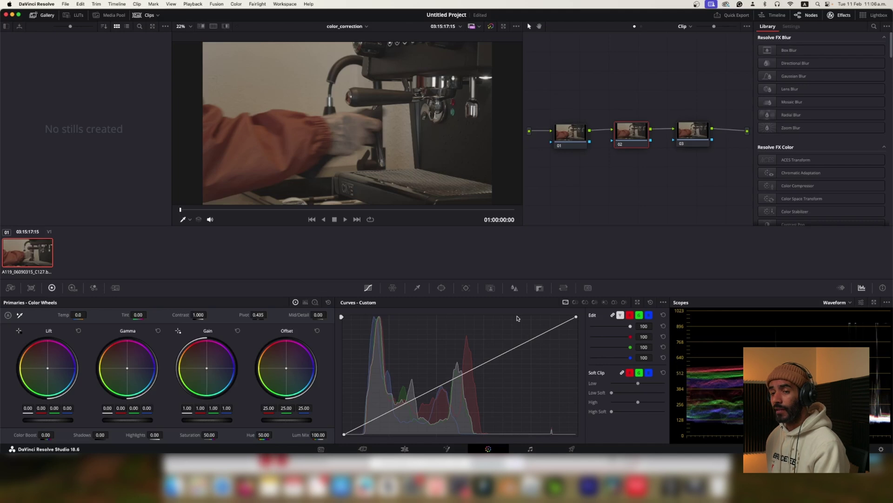
key("super+s")
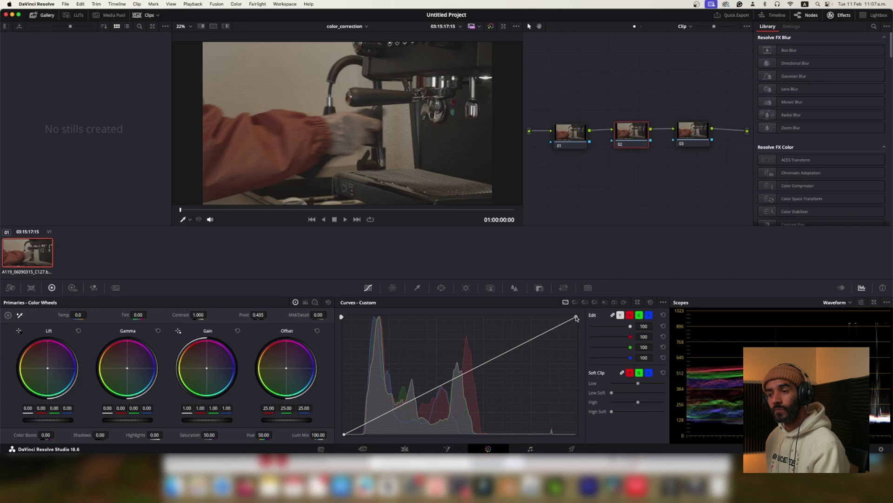
Add a lifted midtone point to node 02's luma curve and pull the black point inward
left_click_drag(576, 318, 542, 318)
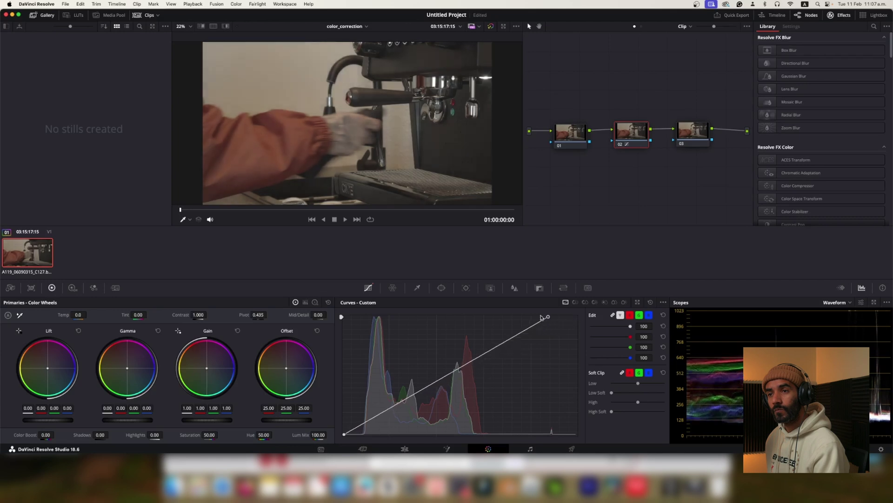
key("super+z")
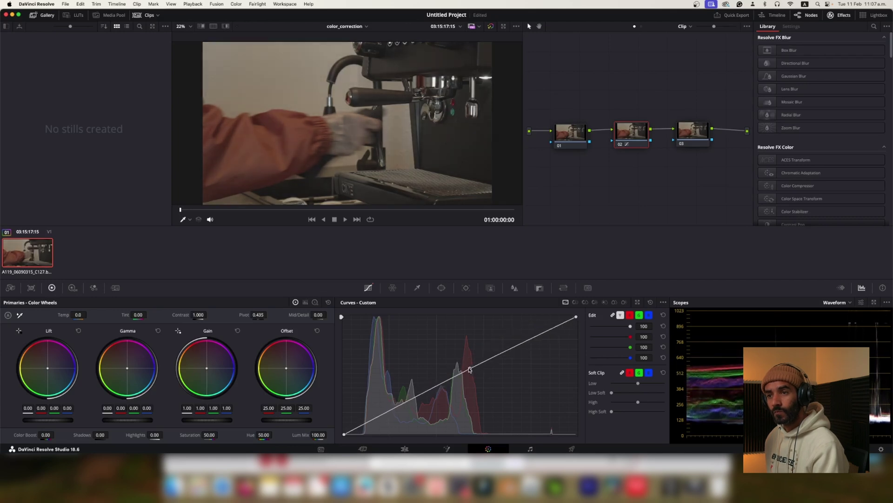
left_click_drag(470, 369, 451, 377)
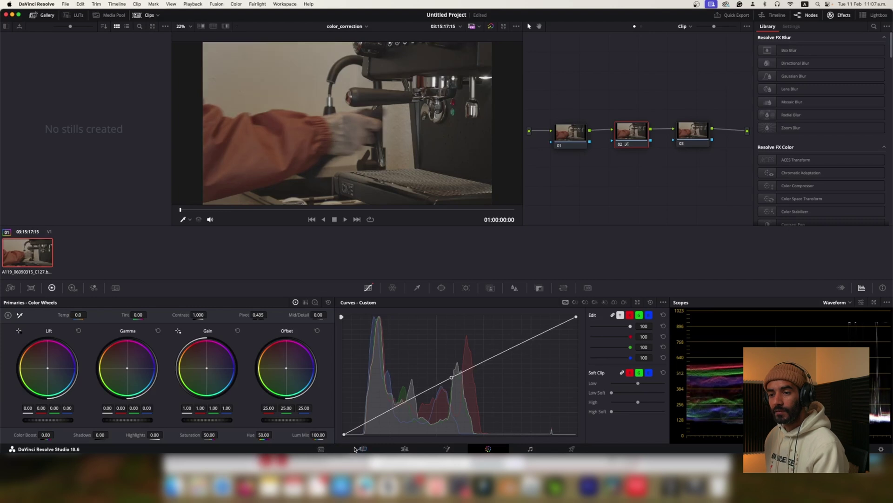
left_click_drag(344, 433, 361, 435)
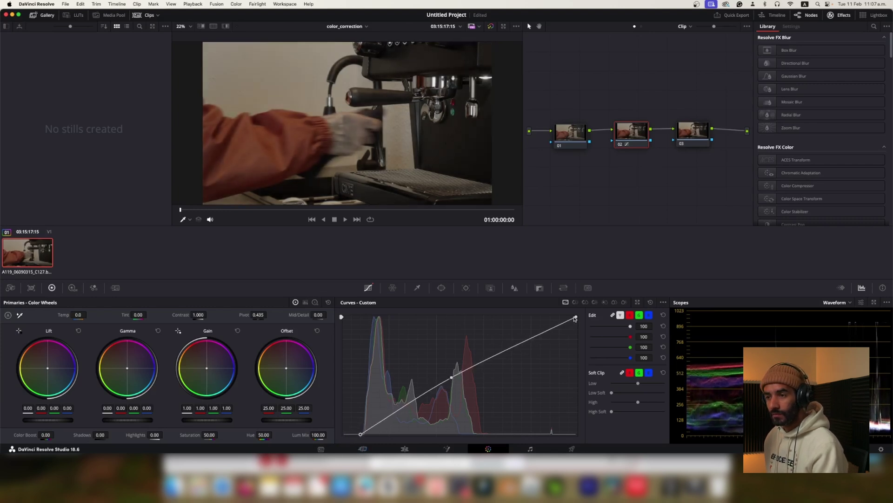
Pull the white point further in, lower the midtone, and fine-tune lower-mid and black points
left_click_drag(576, 317, 528, 318)
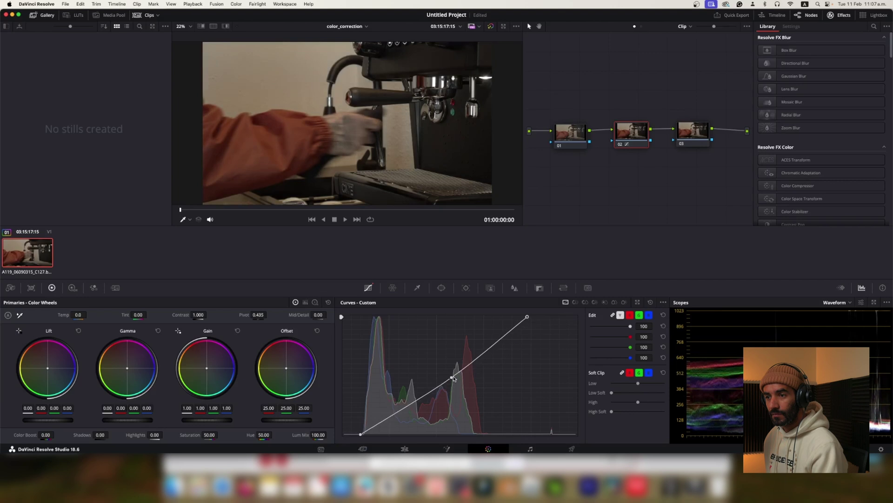
left_click_drag(452, 376, 421, 389)
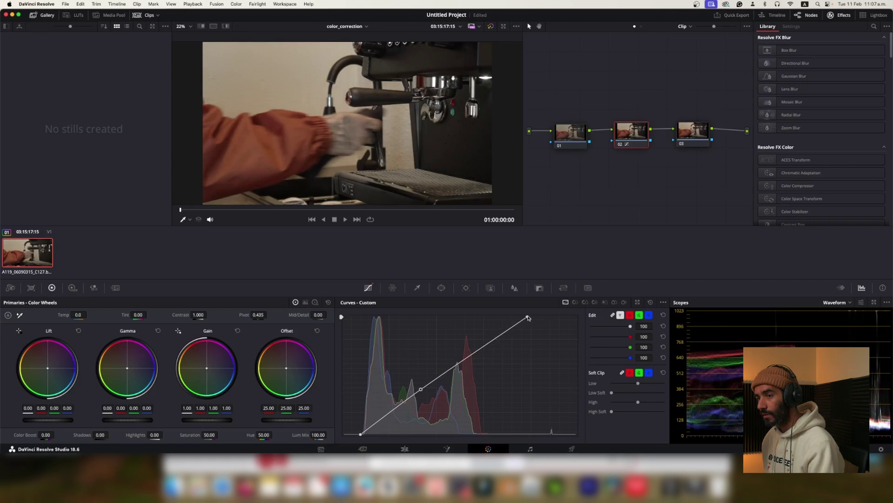
left_click_drag(527, 317, 503, 316)
key("super+z")
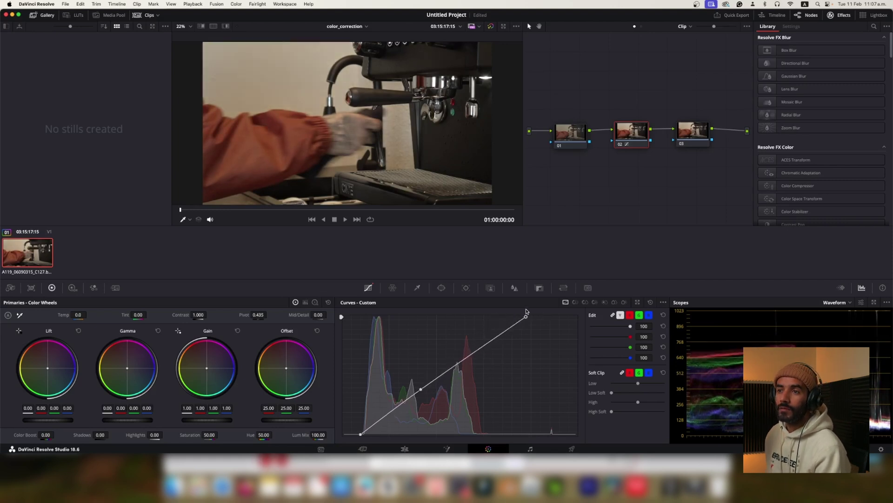
key("super+shift+z")
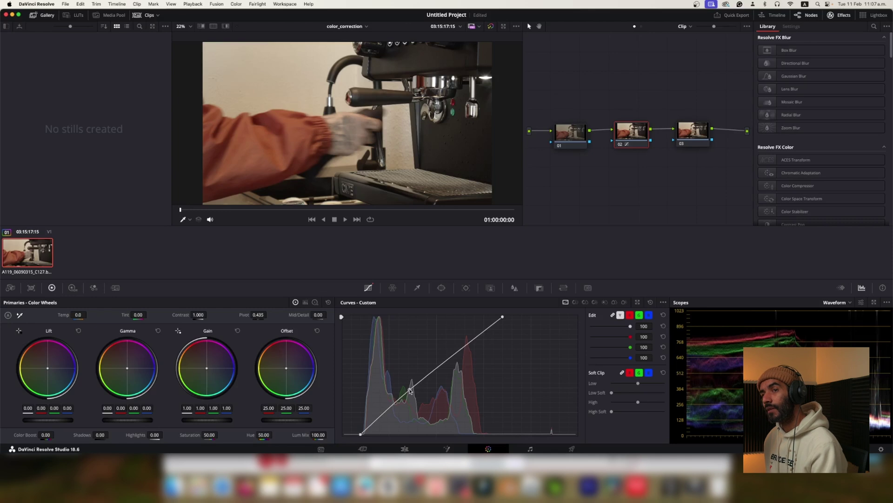
left_click_drag(410, 390, 411, 390)
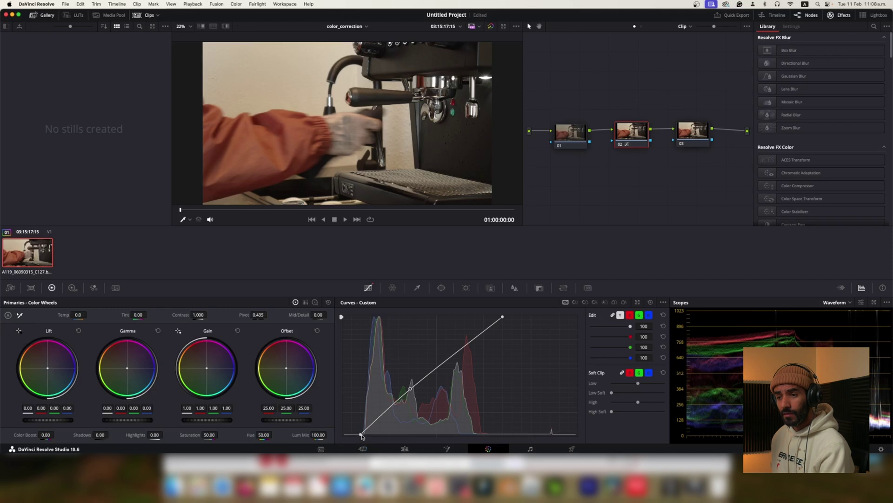
left_click_drag(360, 434, 366, 435)
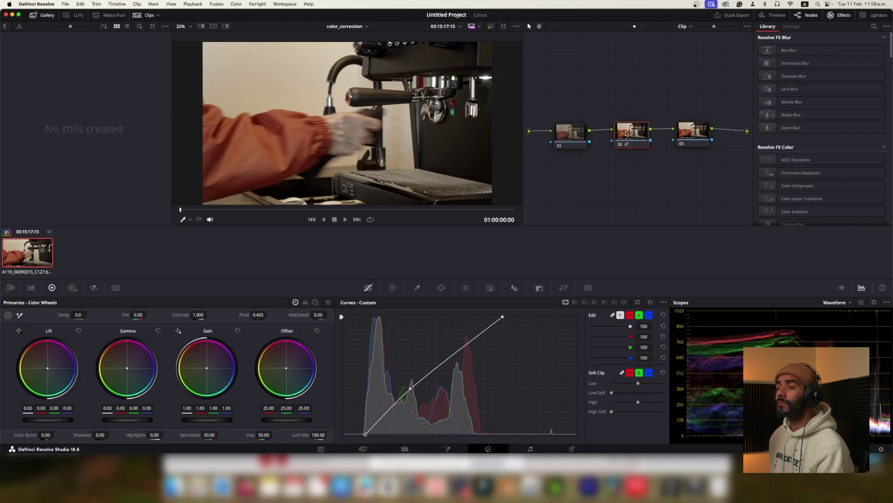
On the blue channel curve, drag the highlight point left and anchor the curve's midpoint
left_click(649, 315)
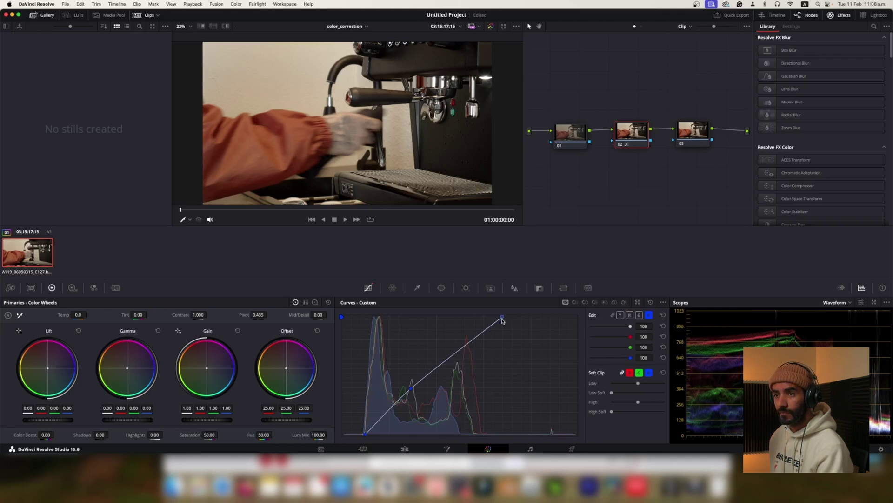
mouse_move(502, 320)
left_mouse_down()
mouse_move(518, 317)
mouse_move(465, 320)
mouse_move(509, 319)
mouse_move(487, 316)
left_mouse_up()
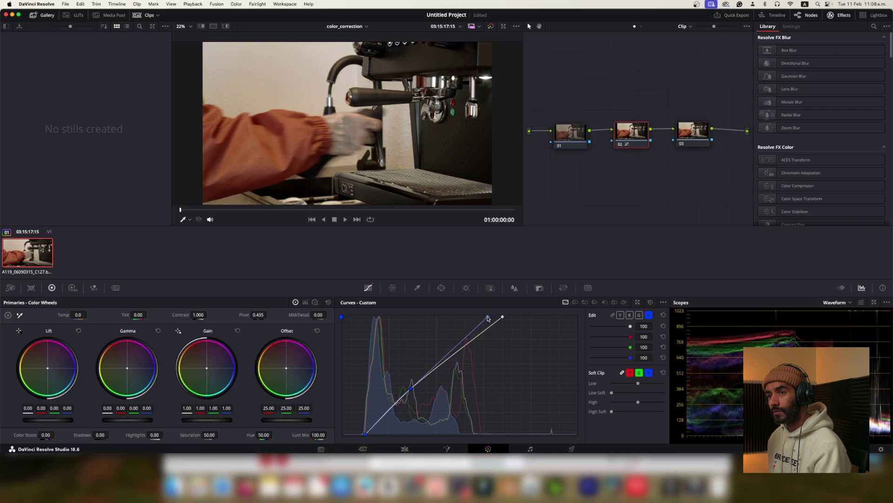
left_click_drag(487, 318, 486, 317)
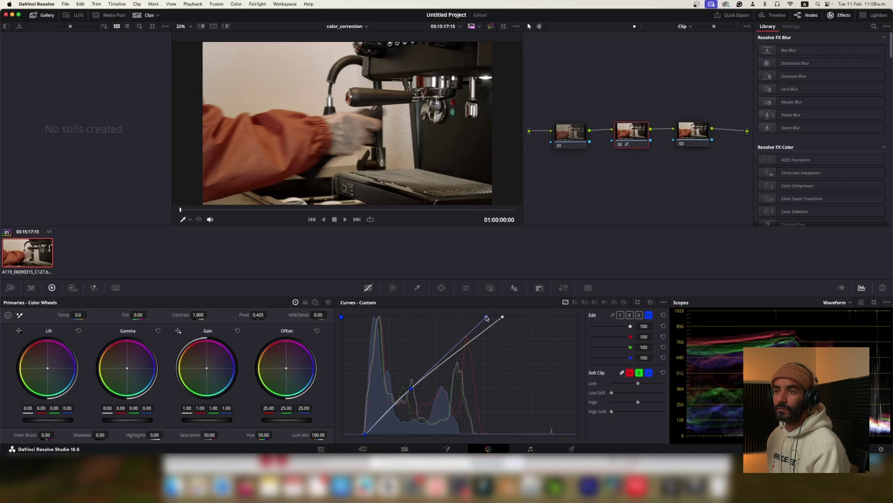
left_click(409, 390)
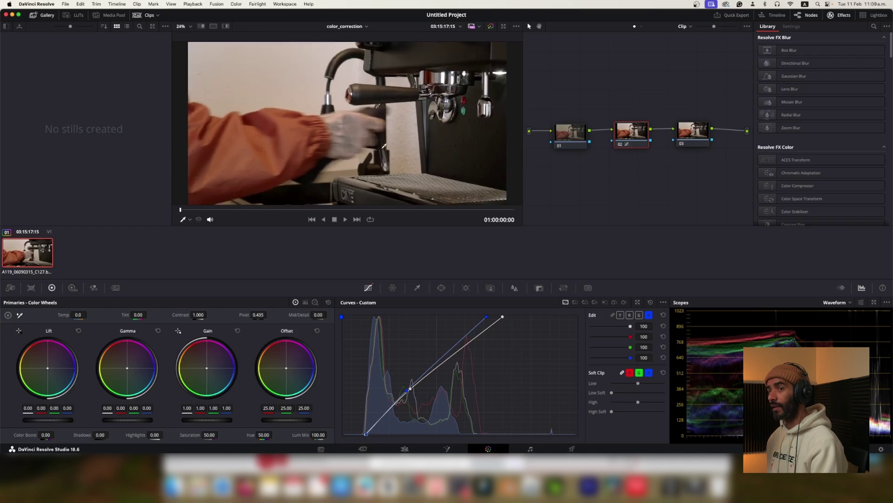
scroll(384, 146, "up", 3)
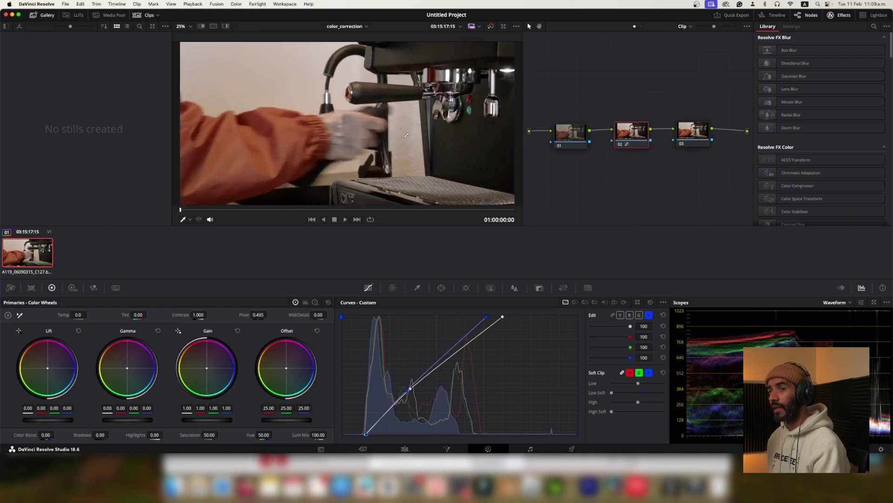
scroll(406, 135, "down", 3)
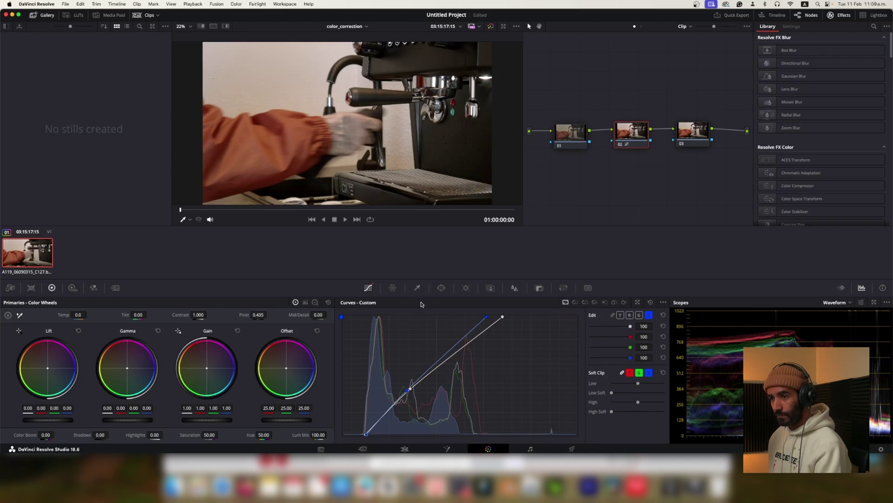
Return to the luma curve and nudge the Lift wheel toward blue (red -0.01, blue 0.01)
left_click(620, 315)
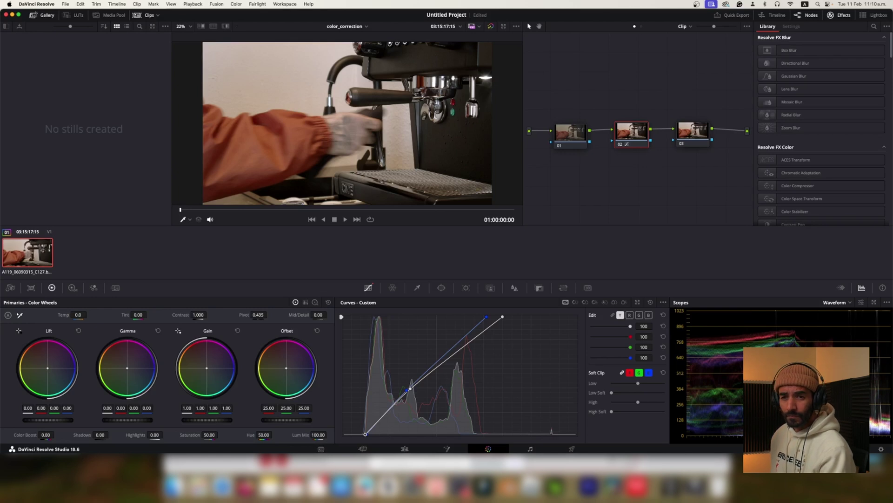
left_click_drag(48, 368, 47, 368)
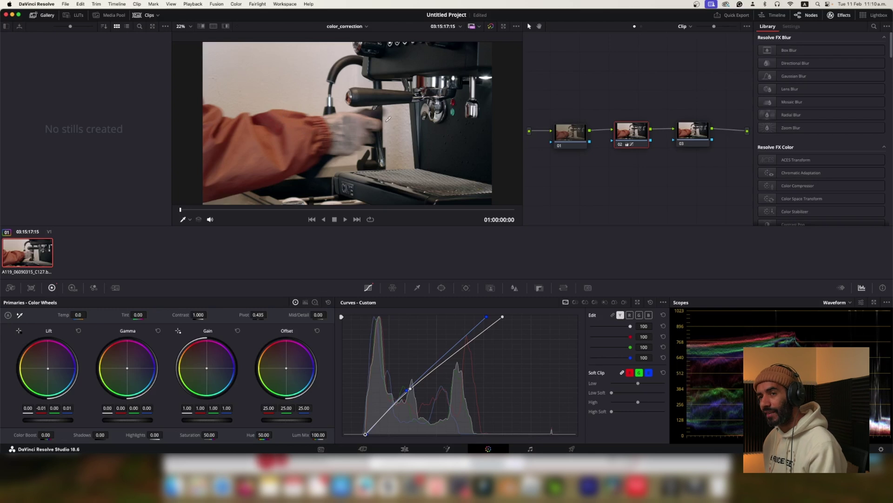
Save the DaVinci Resolve project with Cmd+S
scroll(326, 94, "up", 2)
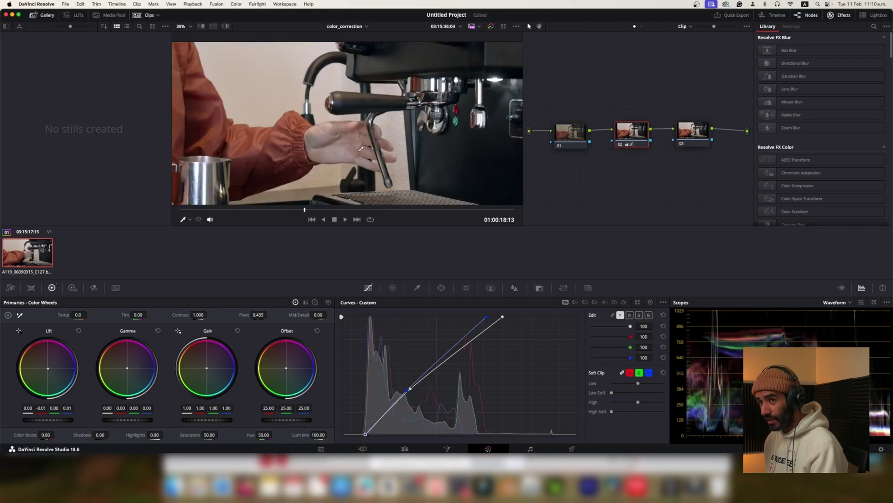
scroll(361, 148, "down", 1)
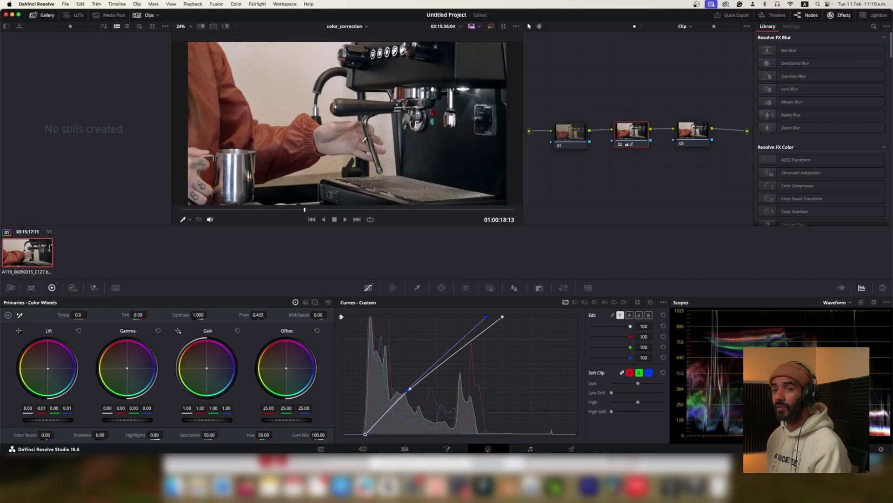
scroll(326, 156, "down", 2)
scroll(326, 156, "down", 2)
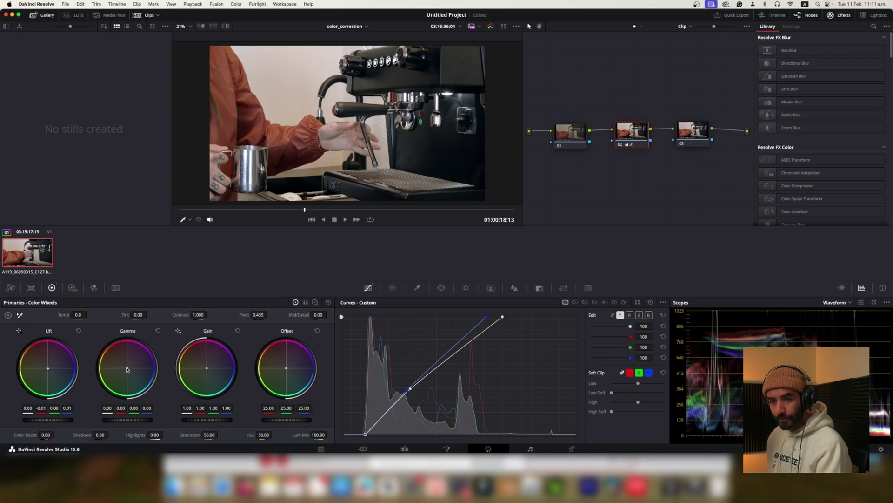
key("super+s")
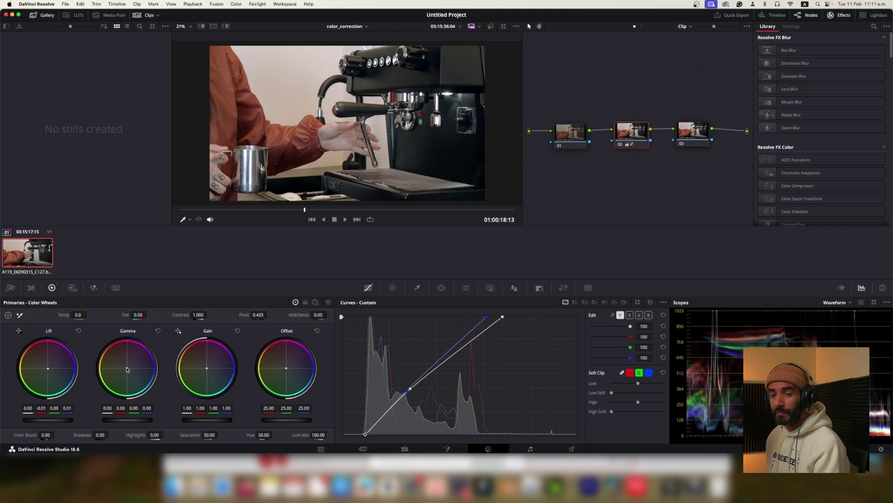
Nudge the Gamma wheel, then warm Gain to green 1.01 and blue 0.94
left_click_drag(127, 369, 127, 368)
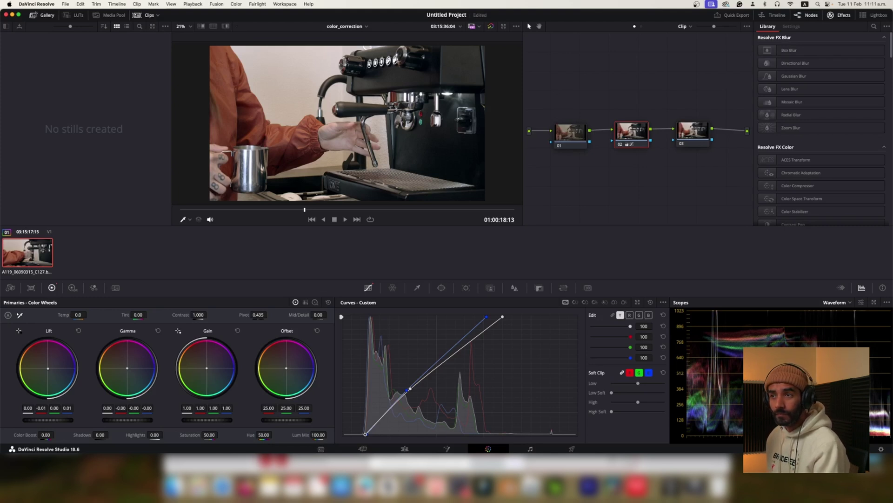
left_click_drag(127, 368, 127, 369)
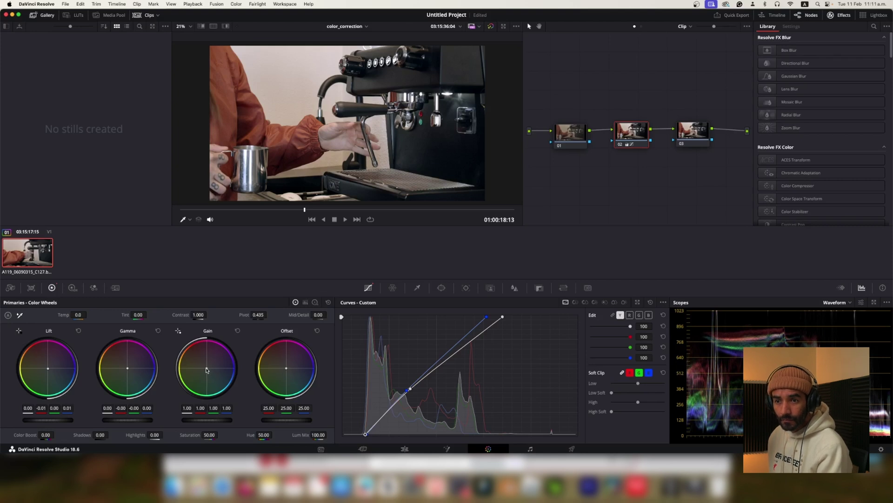
left_click_drag(206, 368, 207, 368)
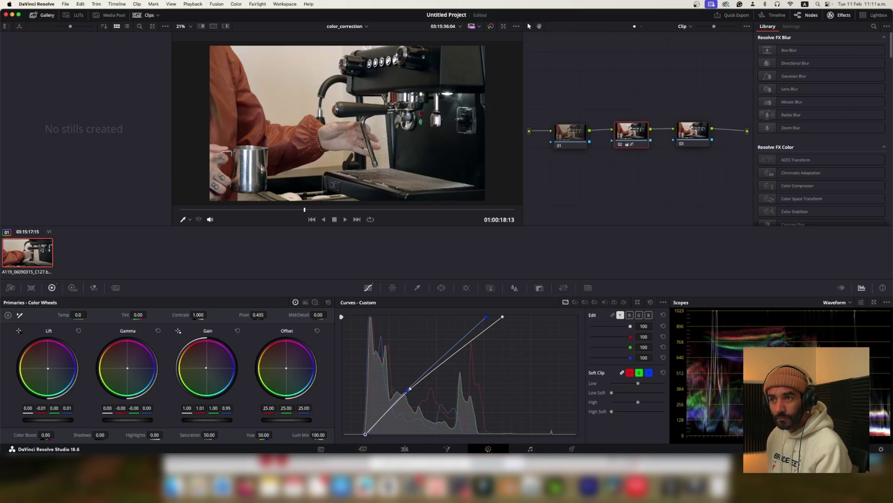
left_click_drag(208, 367, 207, 367)
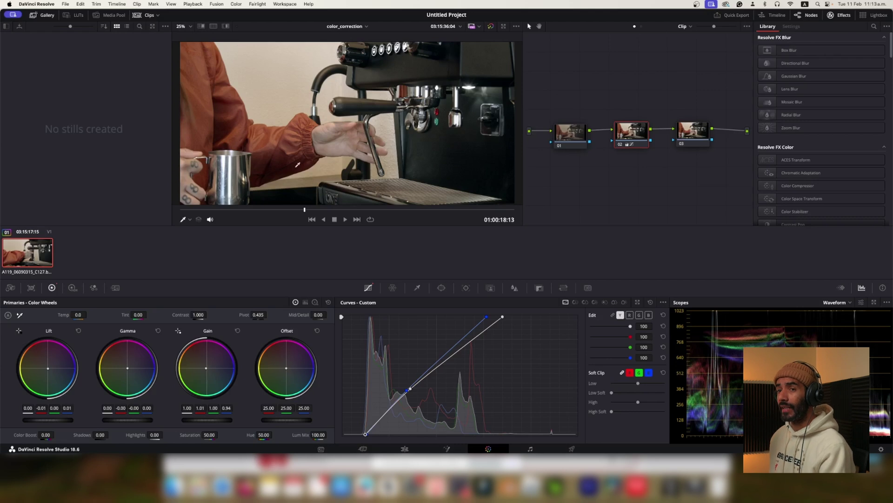
scroll(245, 92, "up", 1)
scroll(251, 112, "up", 2)
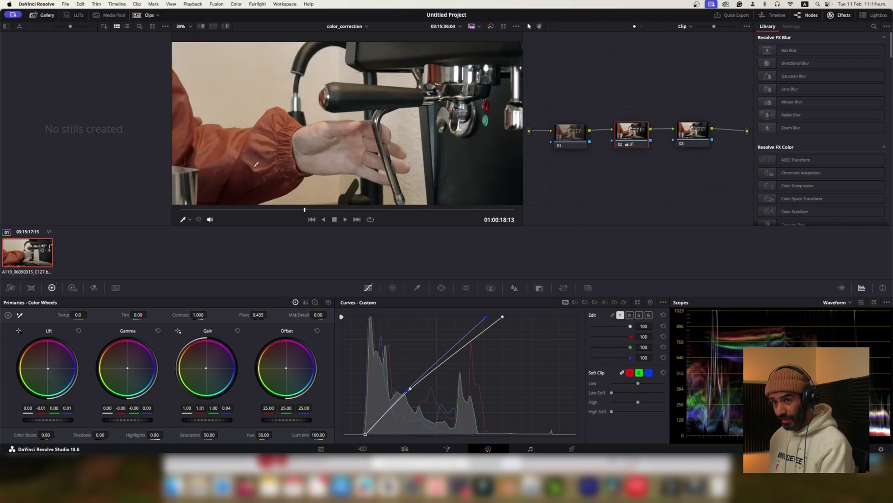
scroll(252, 142, "down", 3)
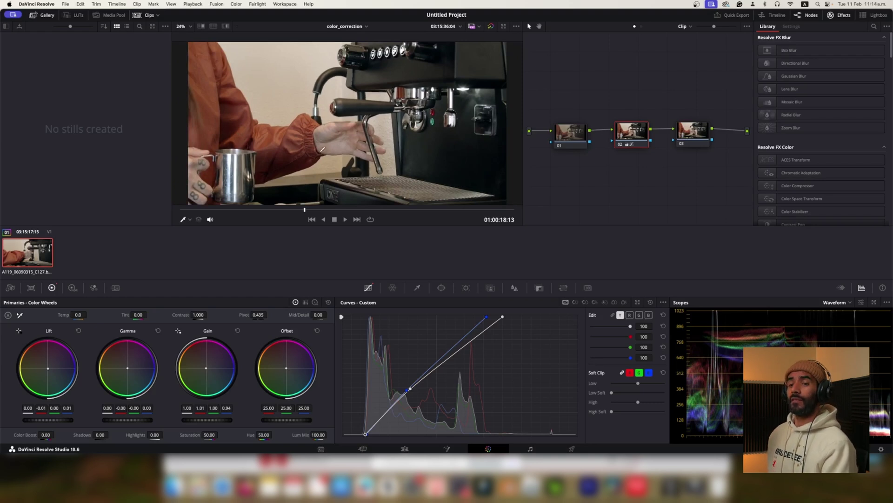
scroll(322, 149, "up", 1)
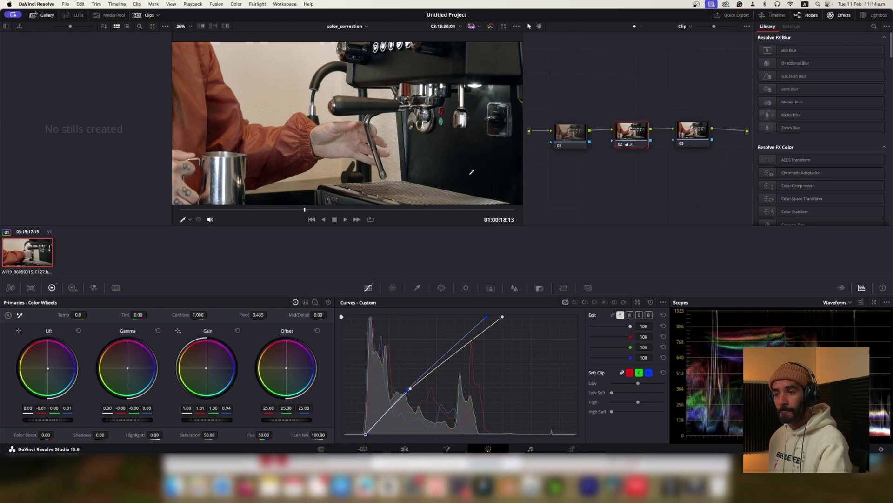
Show the Hue vs Hue curve and add a point that sharply rotates the red hues
left_click(575, 302)
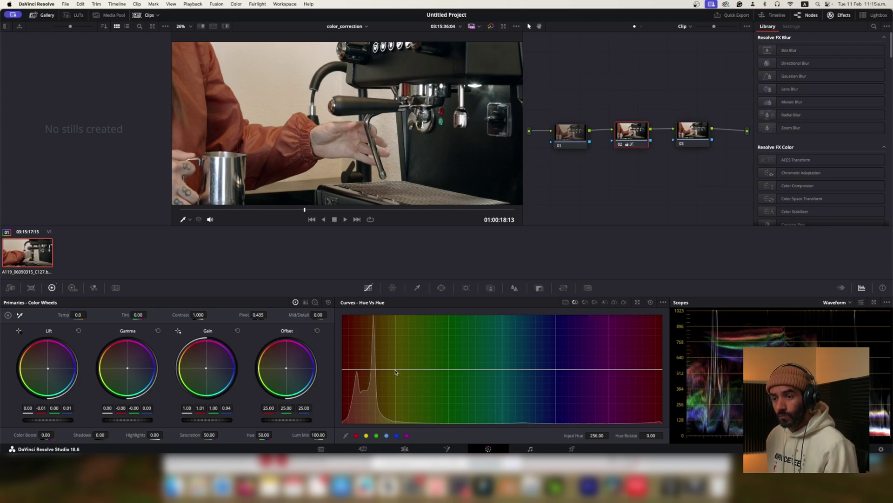
left_click_drag(395, 370, 395, 371)
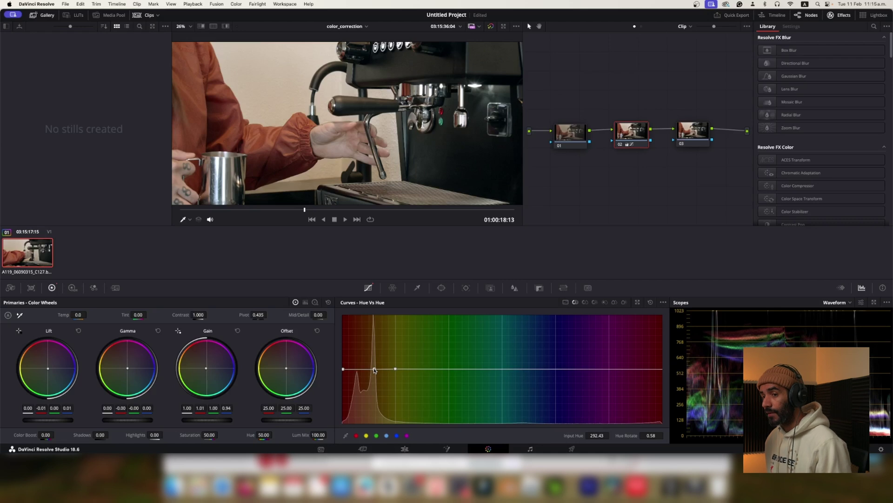
left_click_drag(374, 370, 343, 375)
Bring the jacket's orange hue point back near neutral, Hue Rotate 0.58
left_click(344, 369)
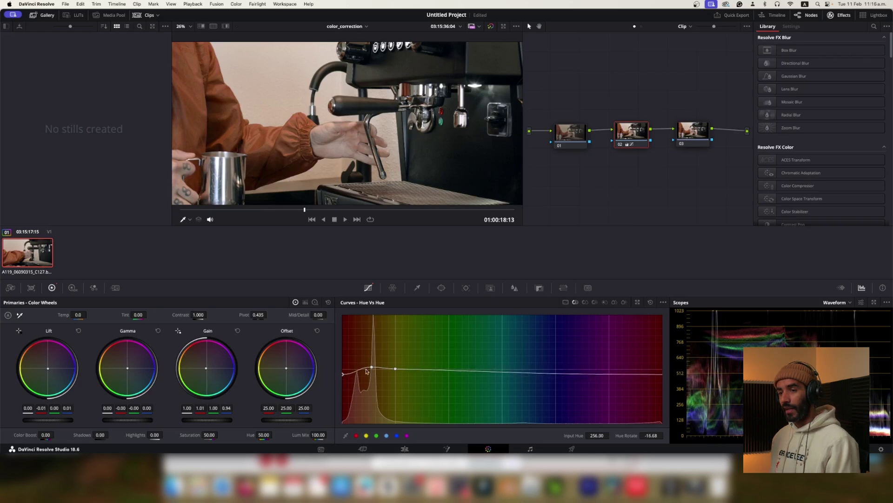
left_click(372, 369)
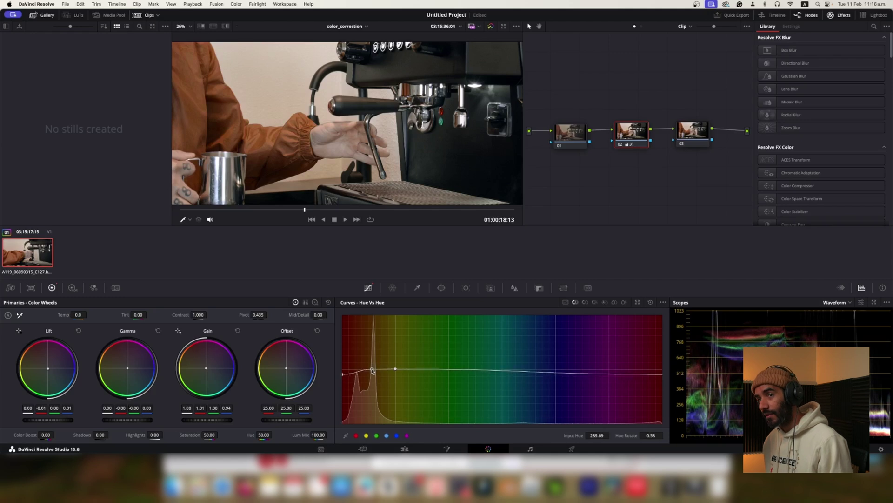
left_click_drag(372, 370, 371, 368)
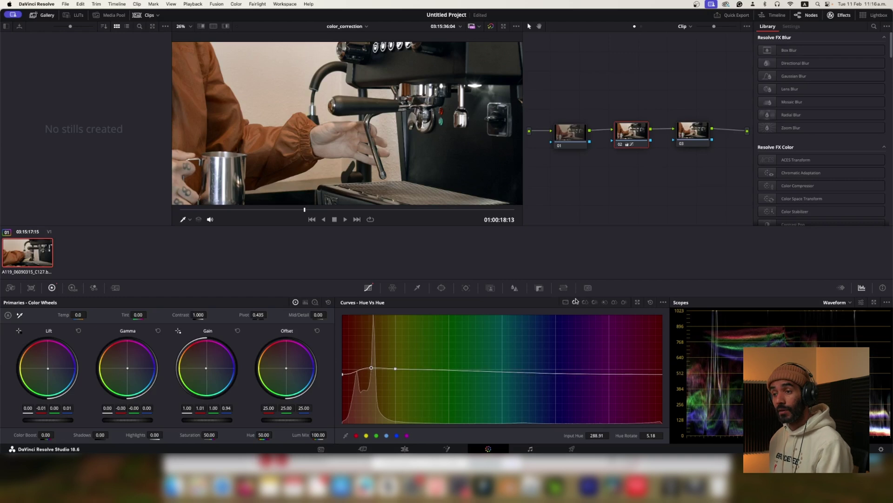
left_click_drag(371, 368, 341, 370)
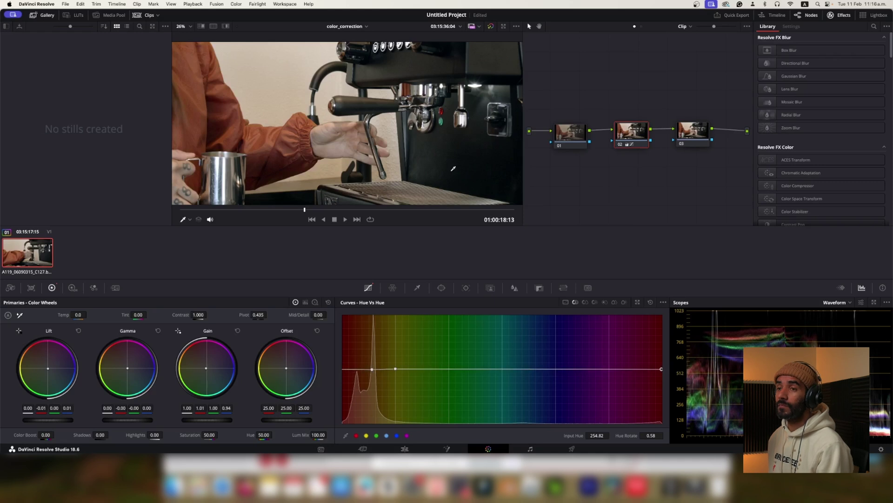
scroll(437, 154, "up", 2)
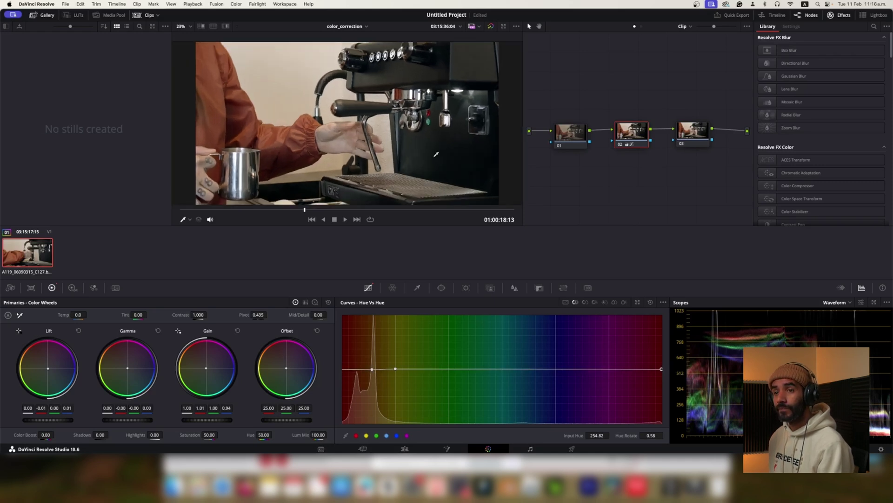
scroll(349, 157, "down", 3)
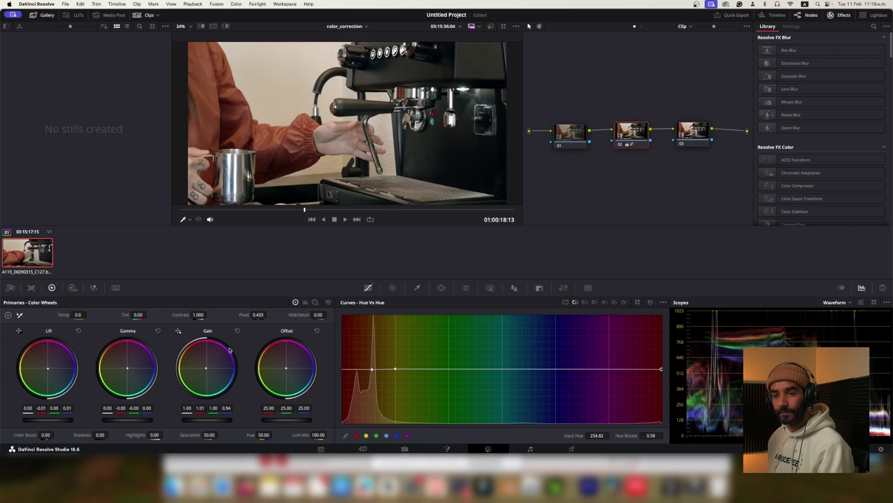
Switch node 02 back to Custom curves, zoom the viewer, and toggle the hand and arrow tools
left_click(566, 302)
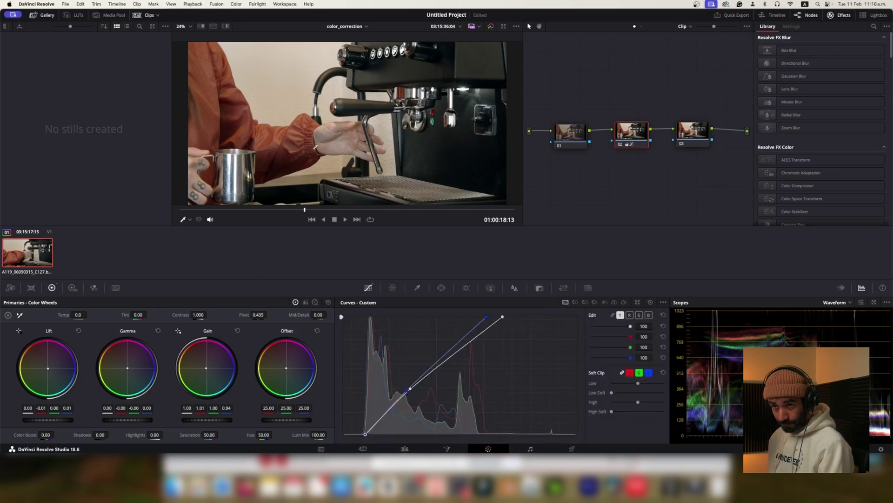
scroll(313, 143, "up", 2)
scroll(276, 121, "down", 2)
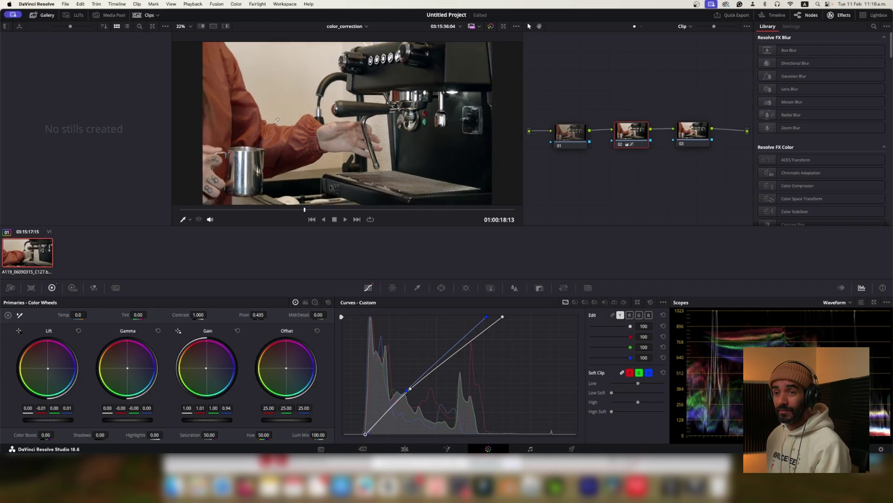
scroll(276, 120, "up", 1)
scroll(277, 121, "up", 1)
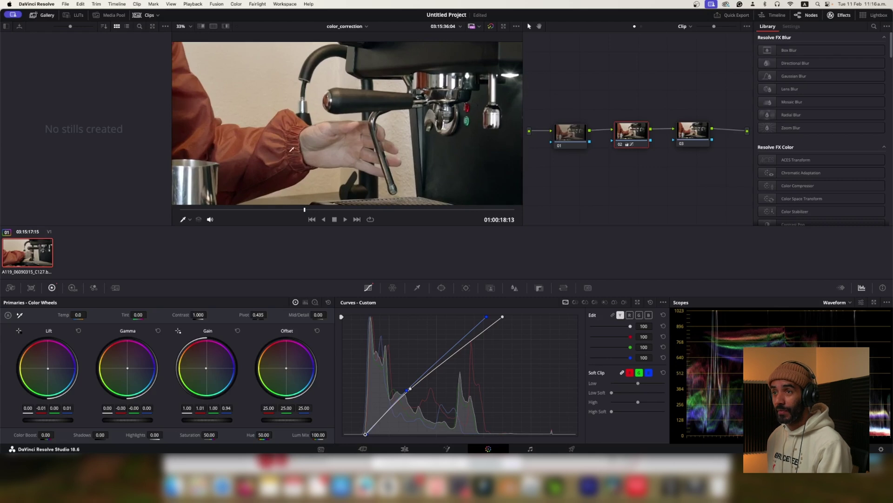
left_click(539, 26)
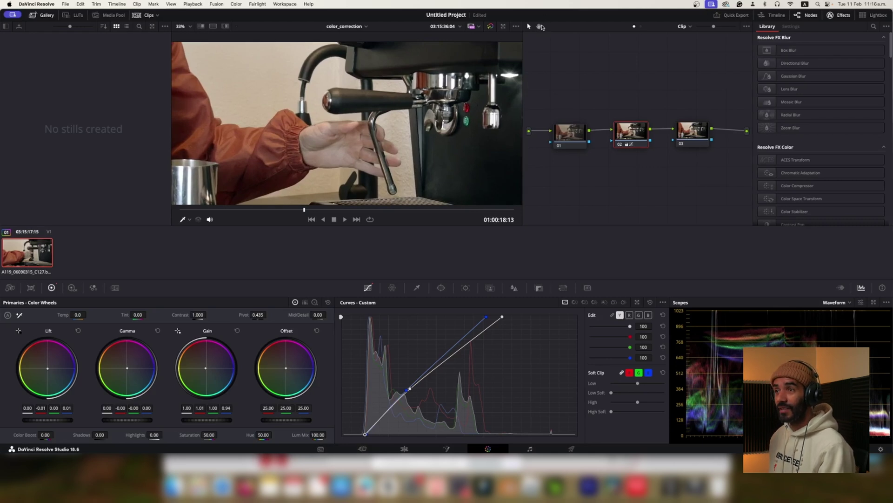
left_click(530, 26)
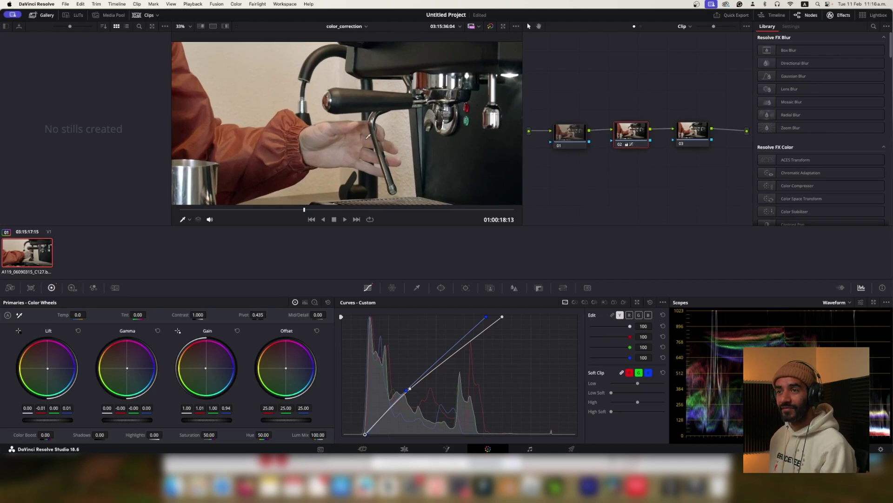
scroll(368, 136, "down", 2)
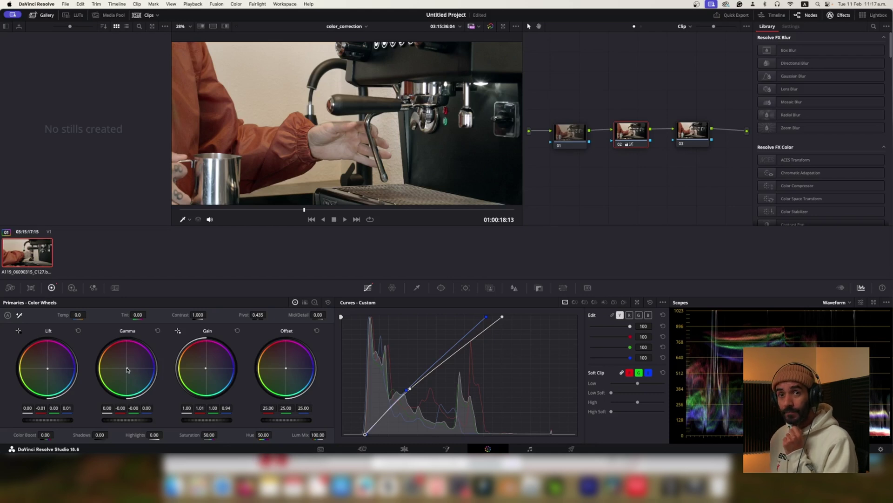
Save the project with Cmd+S
key("super+s")
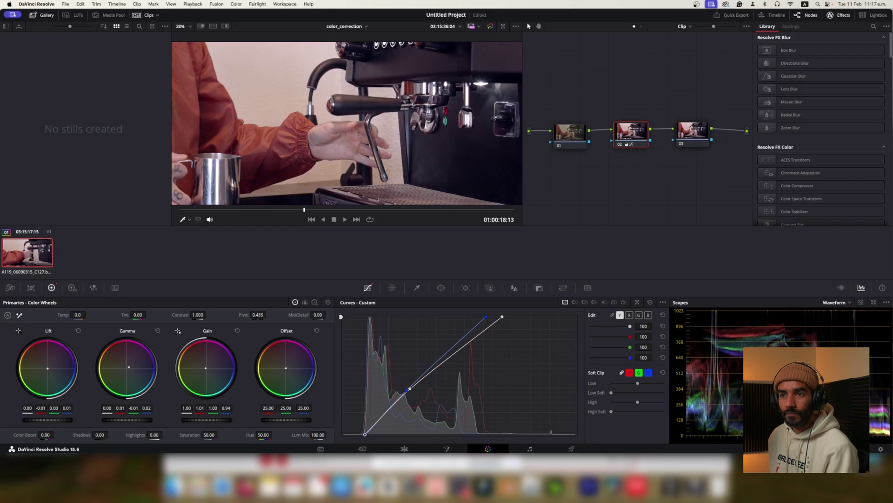
scroll(319, 146, "down", 3)
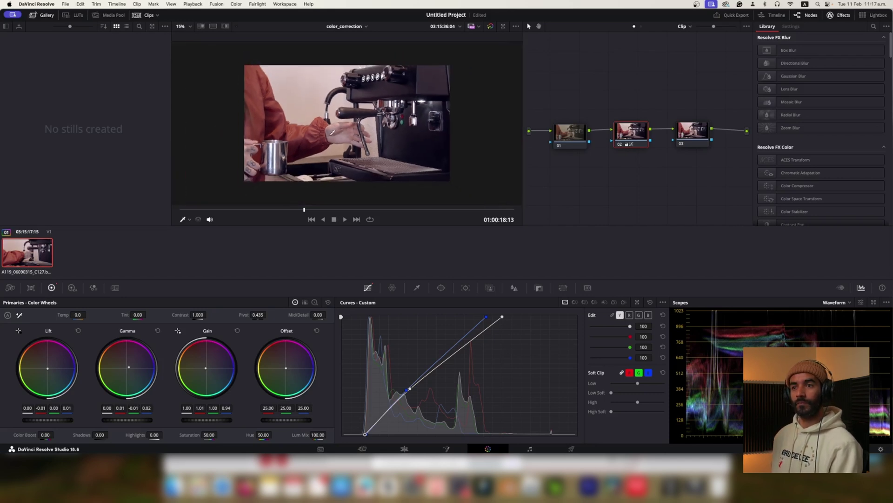
scroll(320, 145, "up", 5)
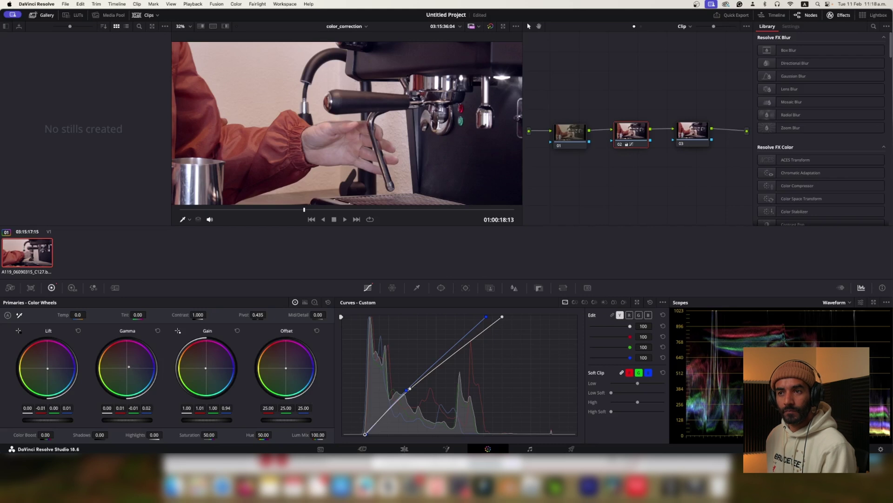
Nudge the Gamma wheel toward green so it reads 0.00, 0.02, -0.01, 0.01
left_click_drag(129, 366, 129, 367)
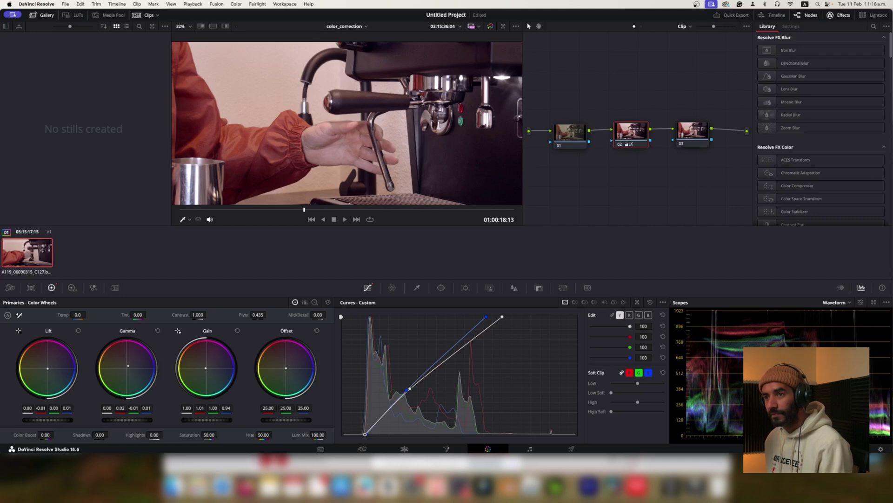
scroll(342, 182, "down", 1)
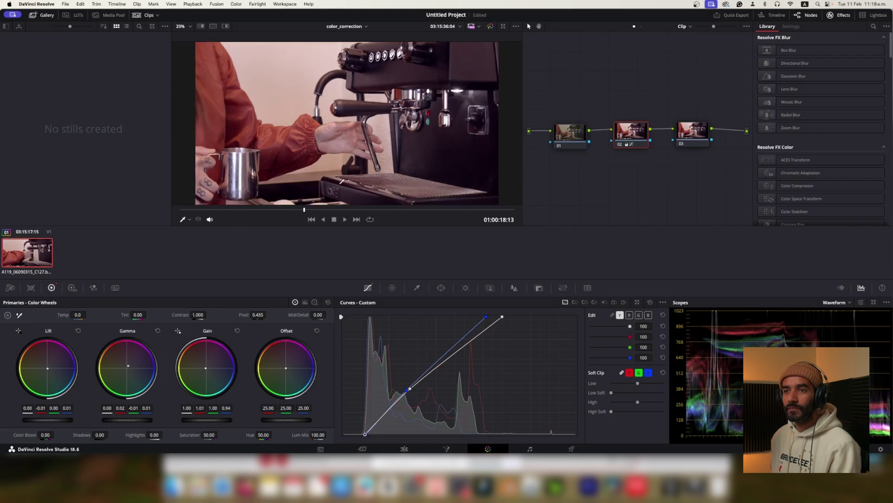
scroll(342, 182, "down", 1)
scroll(342, 181, "up", 1)
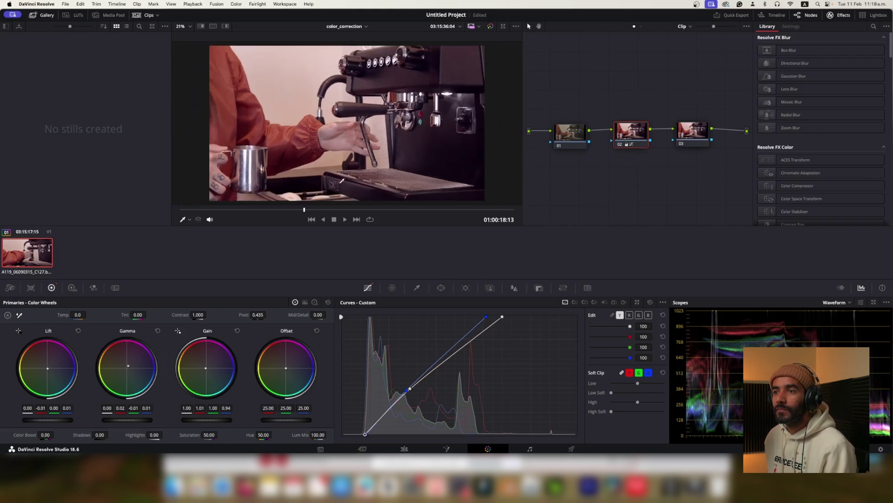
scroll(342, 181, "up", 3)
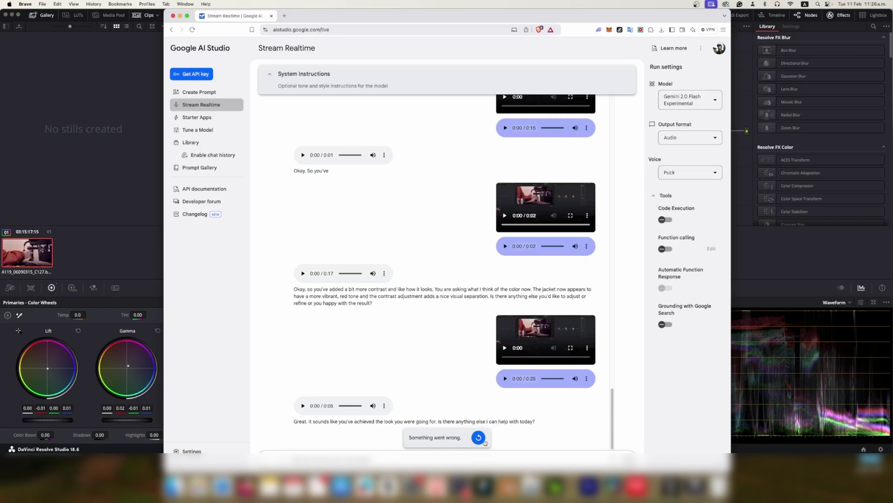
Scroll the Stream Realtime transcript to Gemini's reply confirming the intended look is achieved
scroll(467, 376, "up", 10)
scroll(467, 374, "up", 10)
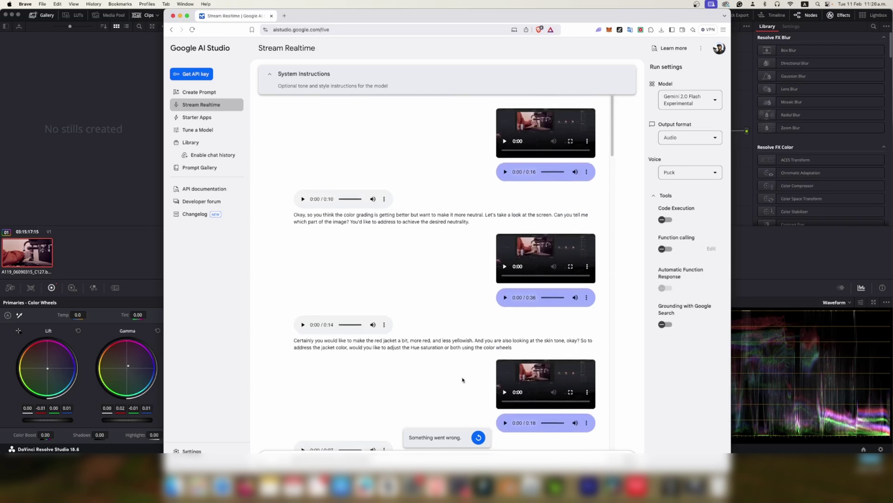
scroll(465, 377, "down", 5)
scroll(463, 379, "down", 10)
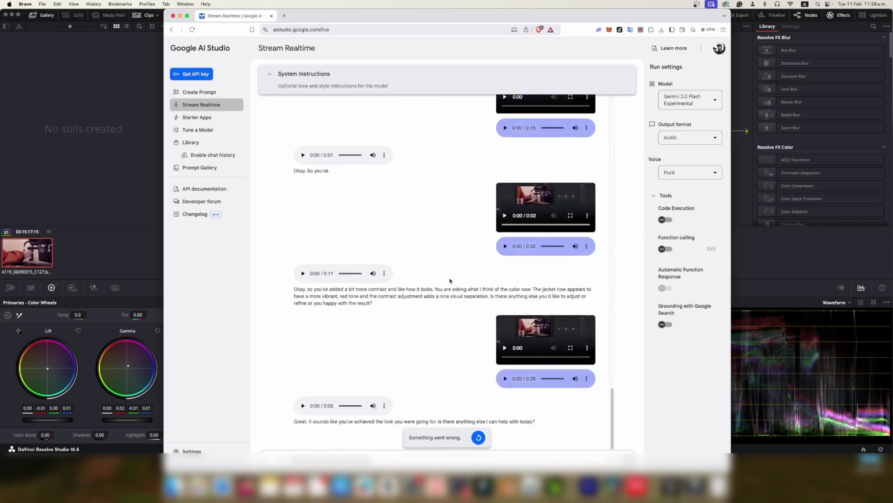